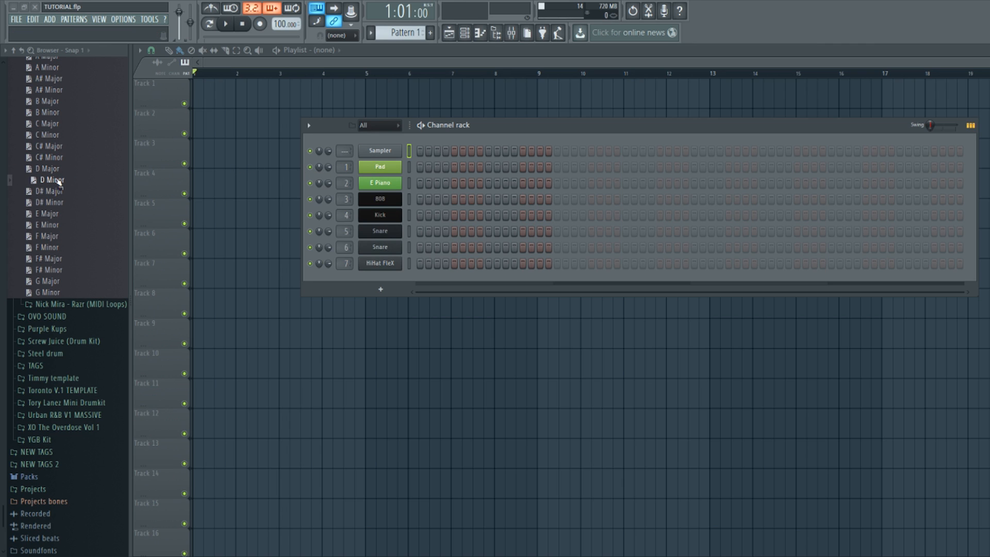
- Load the D Minor file from the browser's key list into the Sampler channel as a note guide
left_click_drag(55, 184, 380, 150)
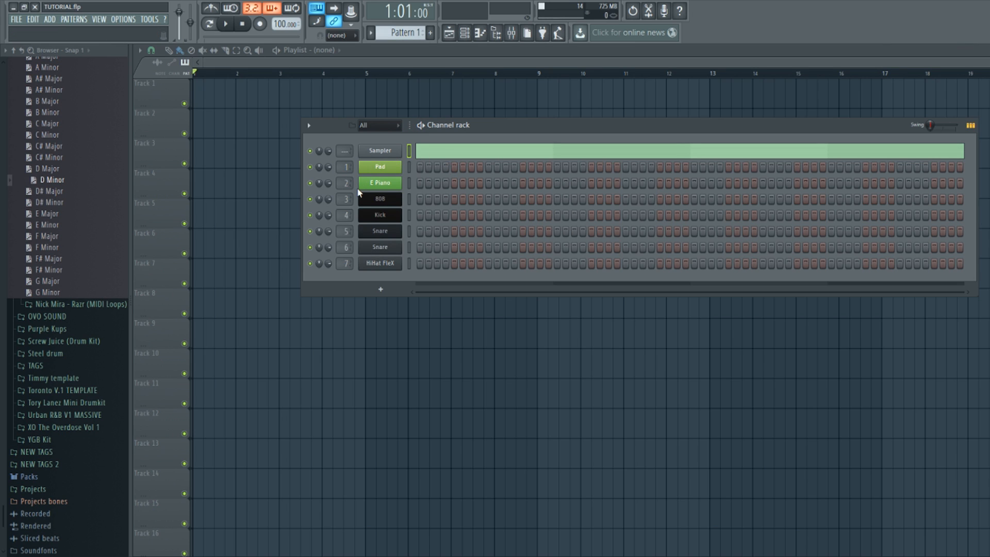
- Examine the instruments behind the Pad, E Piano and 808 channels, and audition the kick, both snares and the hi-hat
left_click(393, 169)
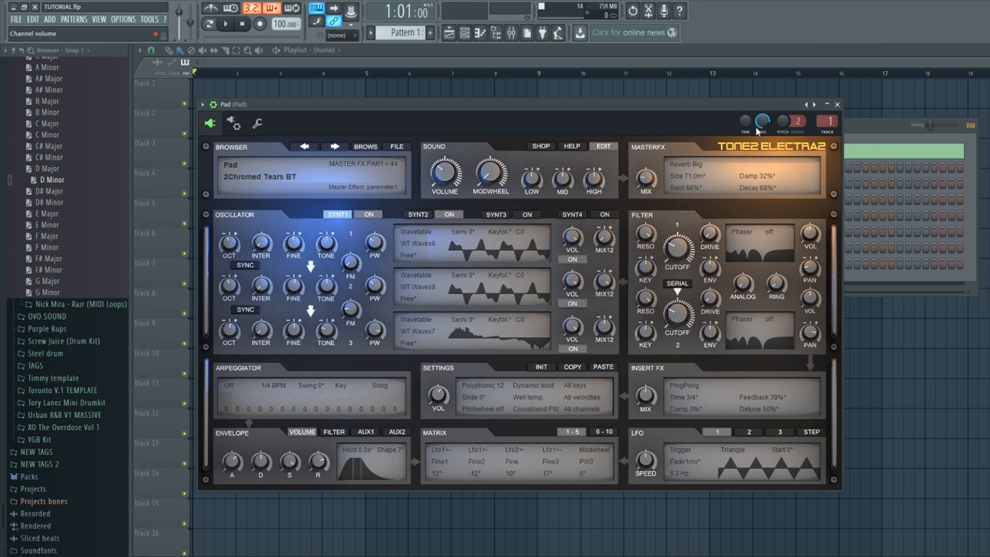
left_click(837, 105)
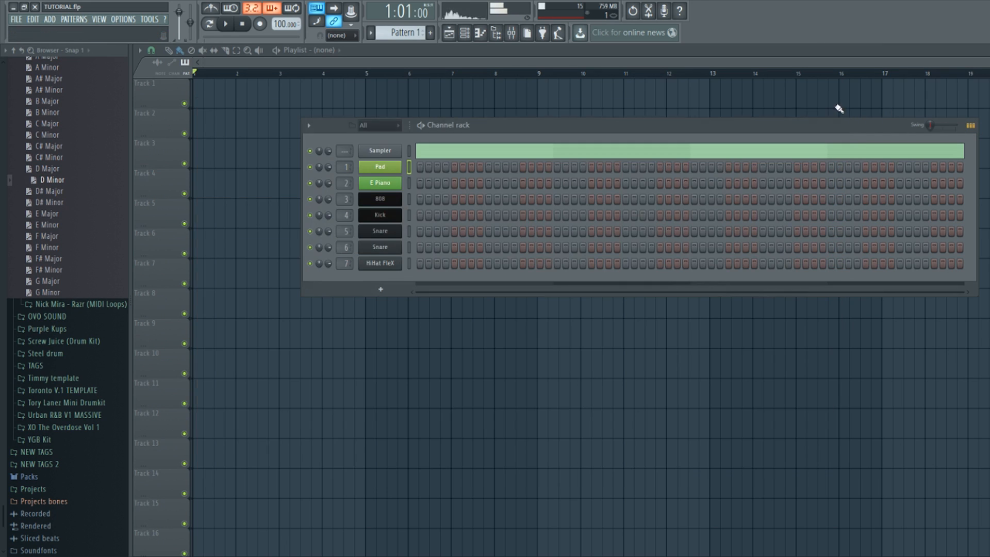
left_click(390, 185)
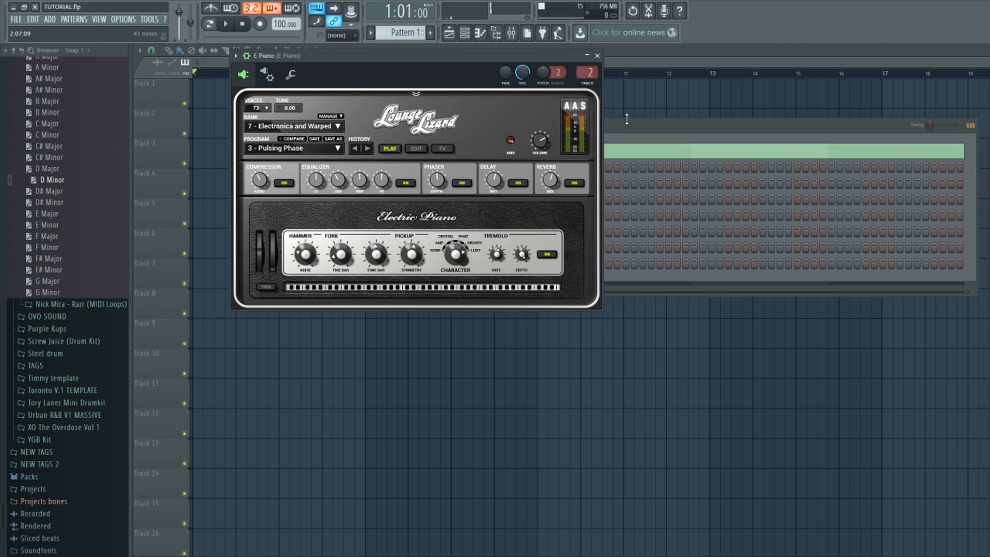
left_click(598, 55)
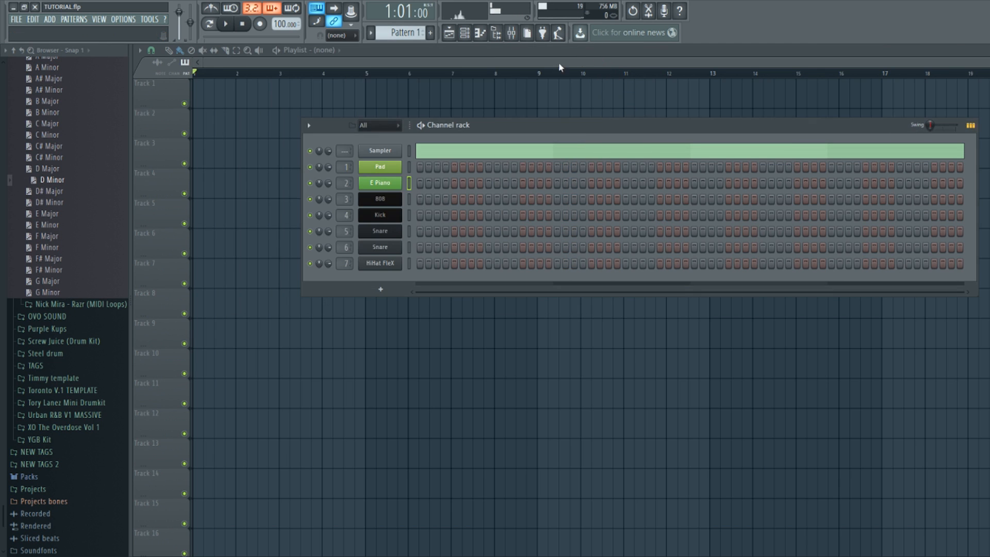
left_click(384, 204)
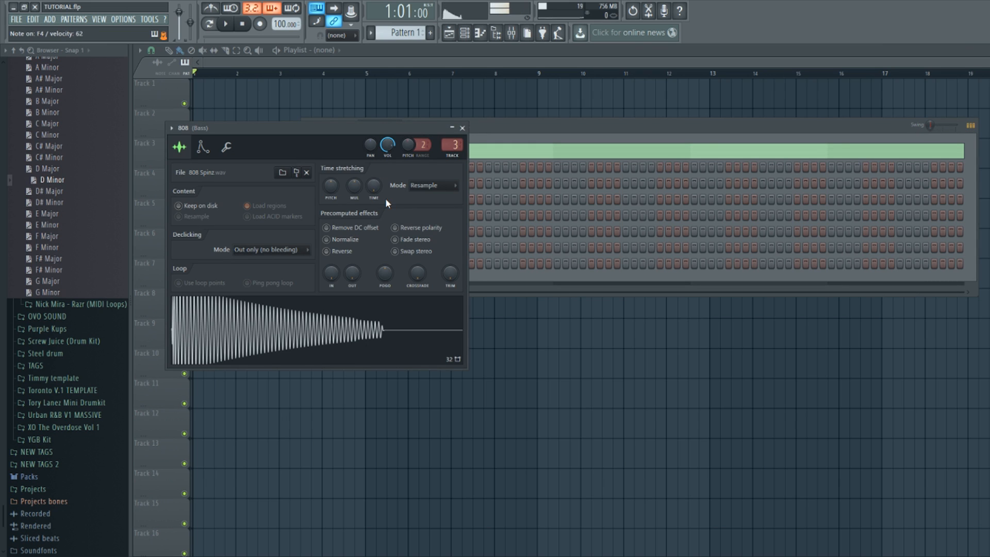
left_click(463, 129)
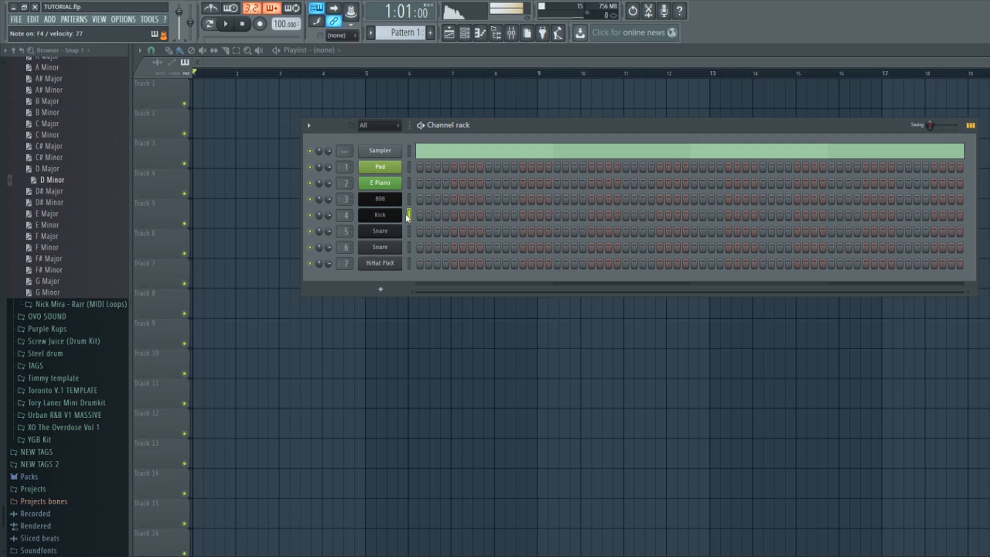
left_click(408, 231)
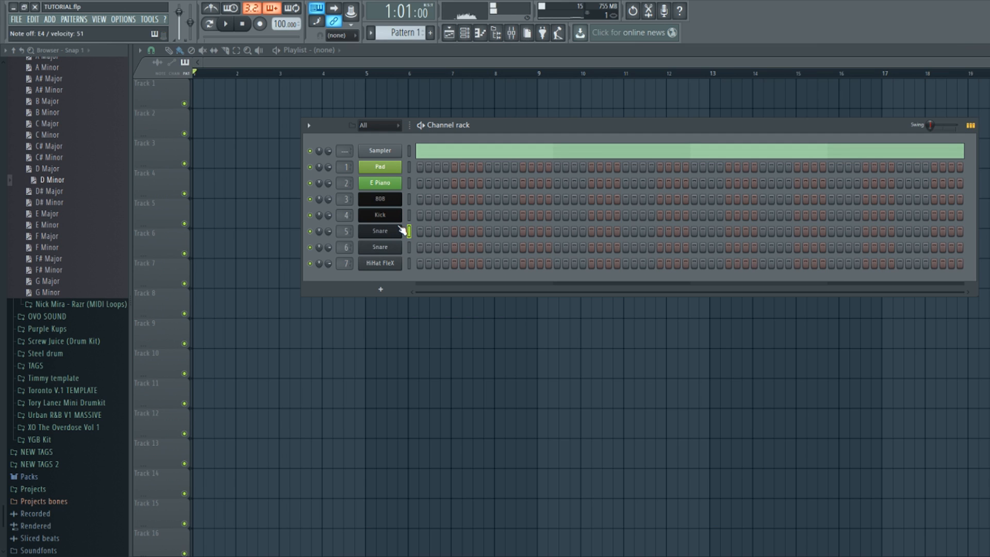
left_click(408, 248)
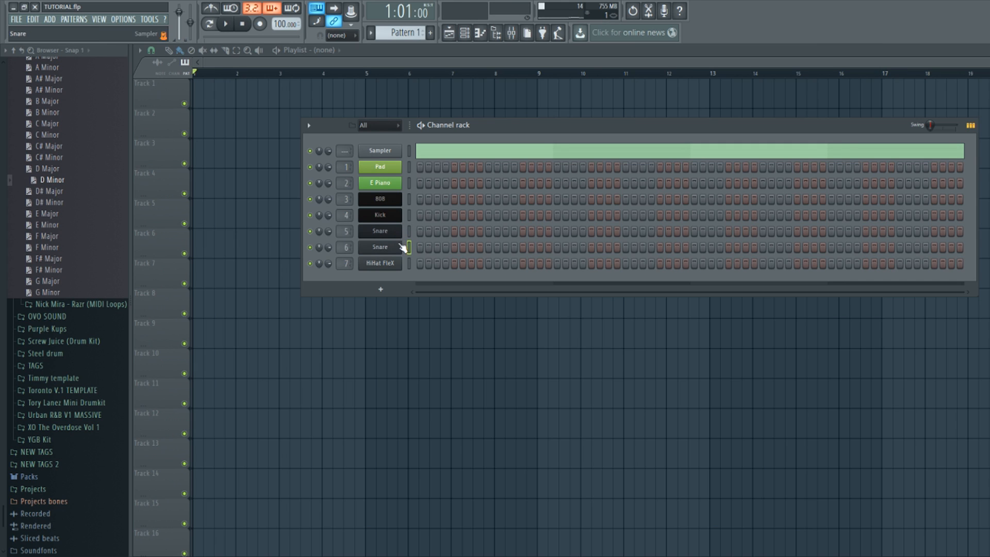
left_click(409, 264)
- Place hits on steps 9, 25, 41 and 57 of both Snare channels
left_click(488, 231)
left_click(488, 247)
left_click(625, 230)
left_click(625, 247)
left_click(763, 230)
left_click(762, 247)
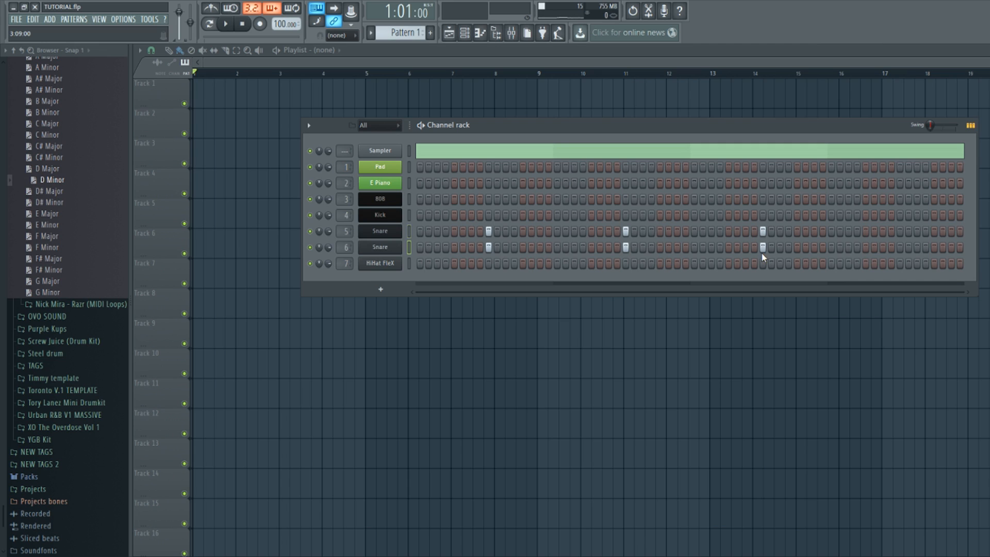
left_click(900, 232)
left_click(900, 247)
- Switch playback from song to pattern mode and play Pattern 1
key("space")
key("space")
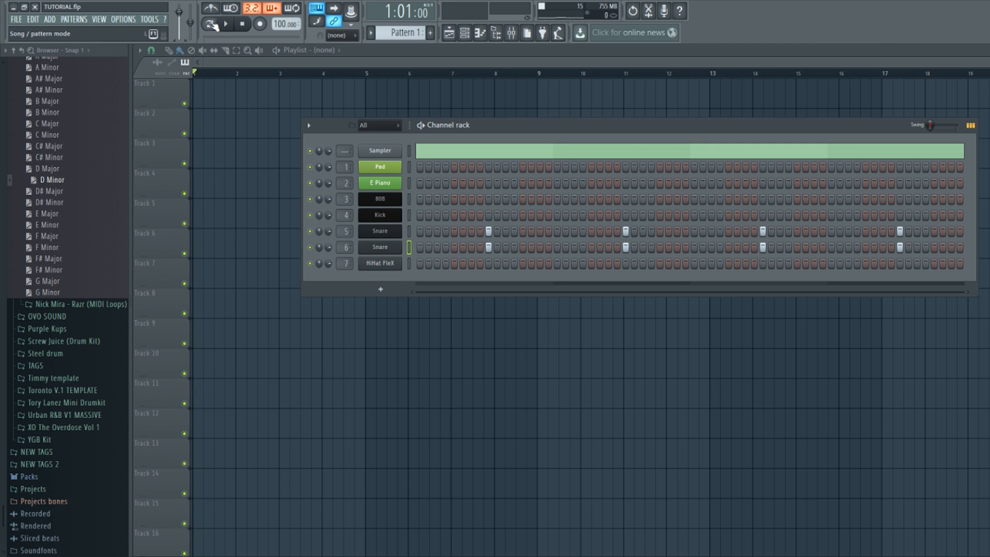
key("space")
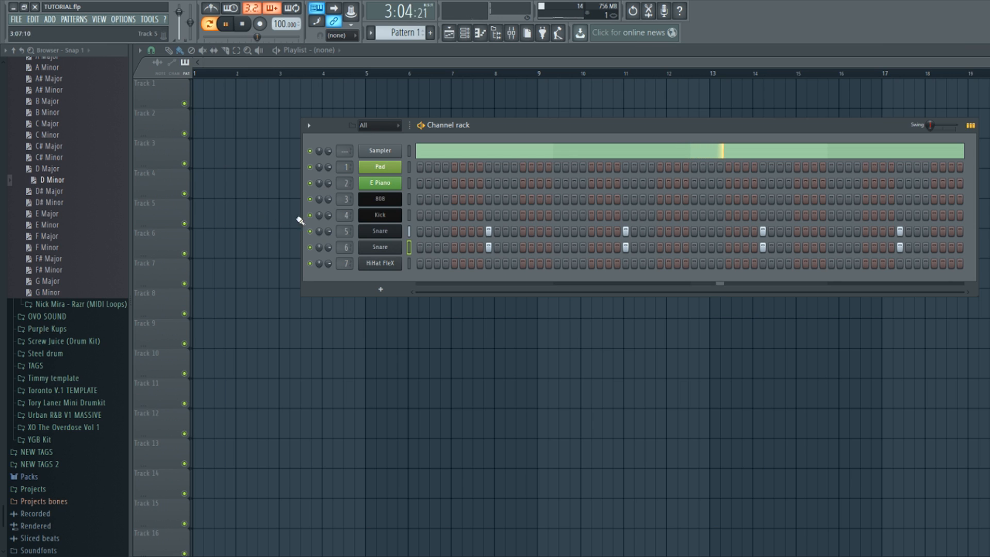
- Inspect the notes of both Snare channels in the piano roll while the pattern plays, and stop playback
left_click(409, 231)
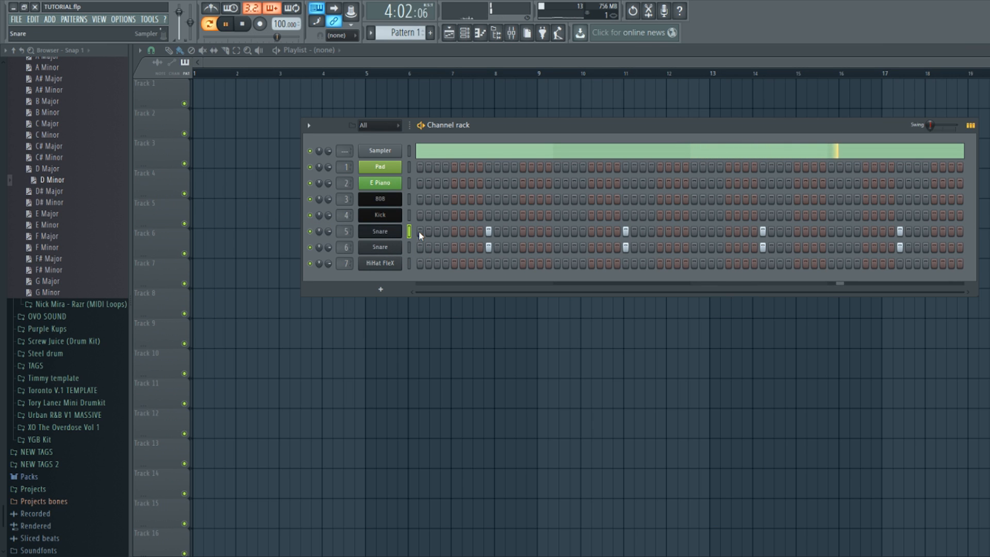
key("F7")
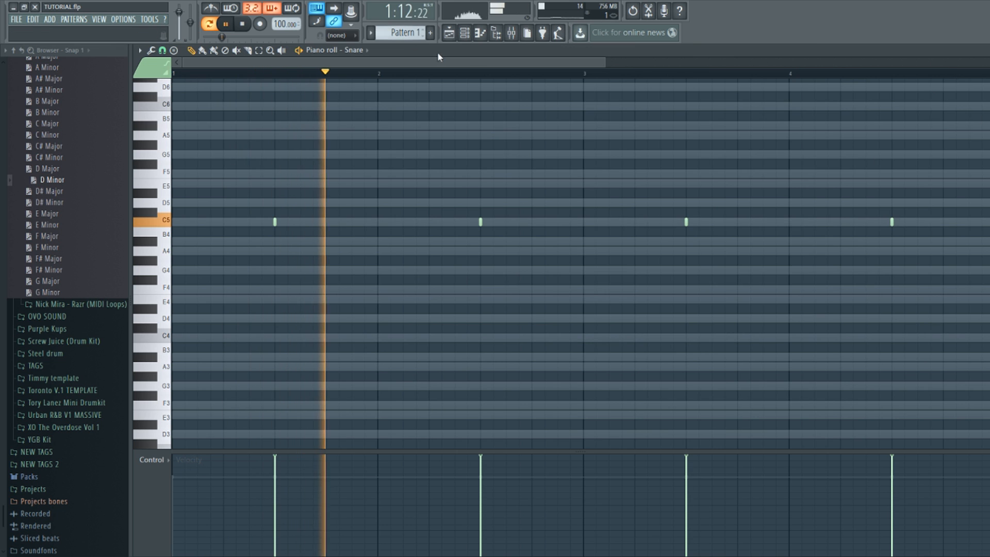
key("F6")
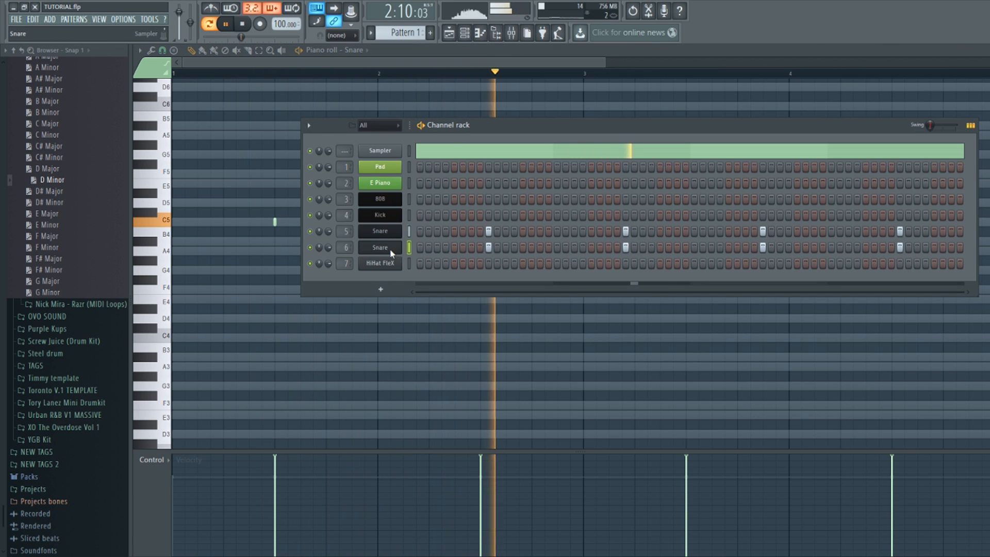
key("F6")
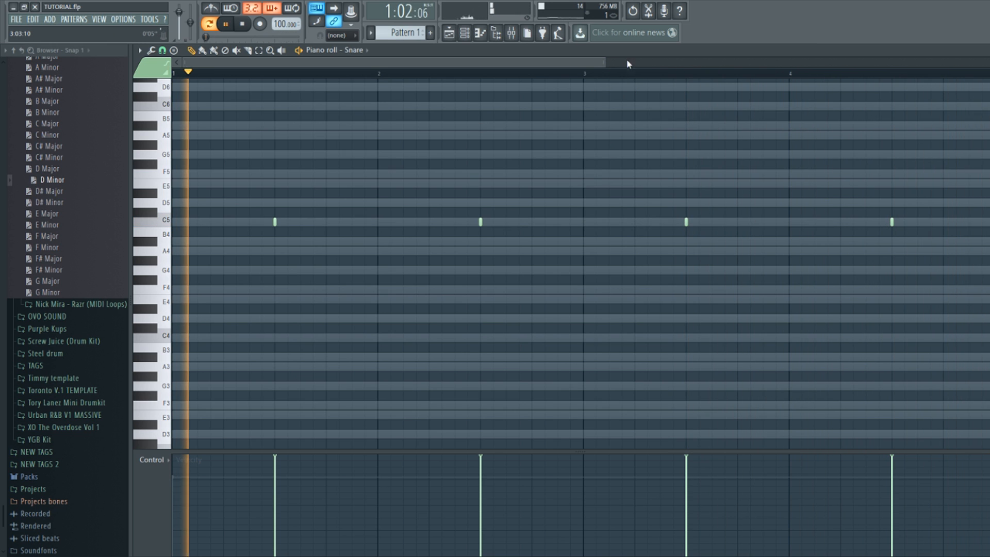
left_click(989, 50)
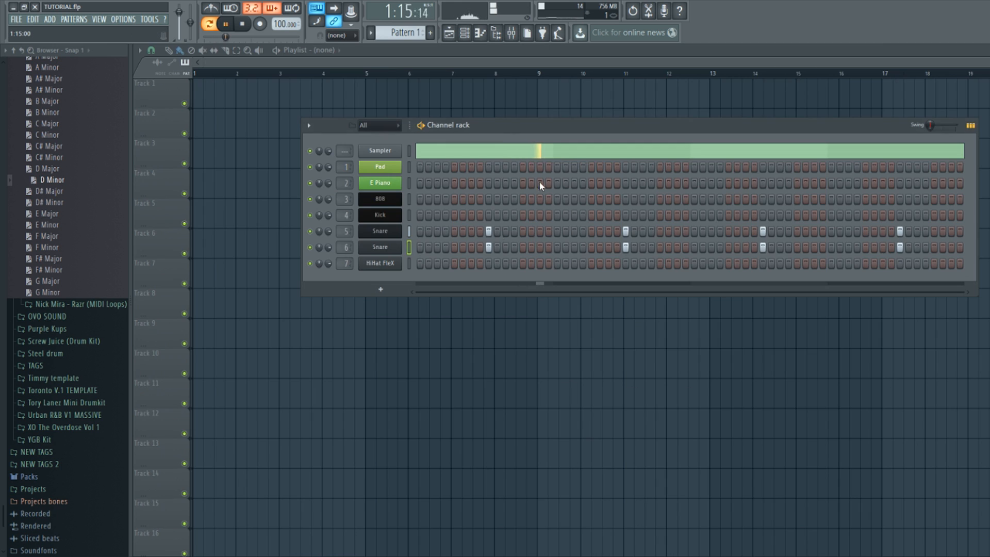
key("space")
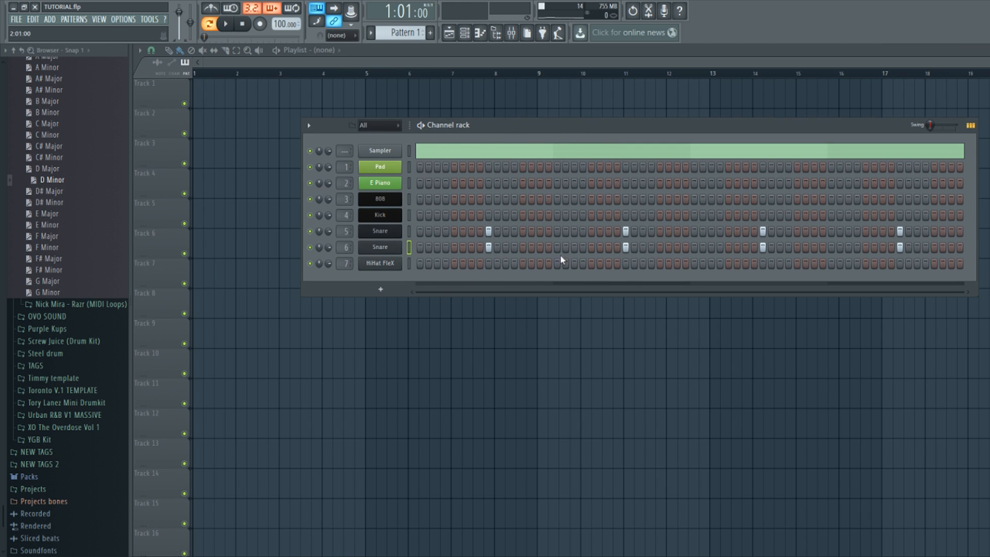
- Fill the HiHat FleX channel with a hit on every second step across the whole pattern
key("F7")
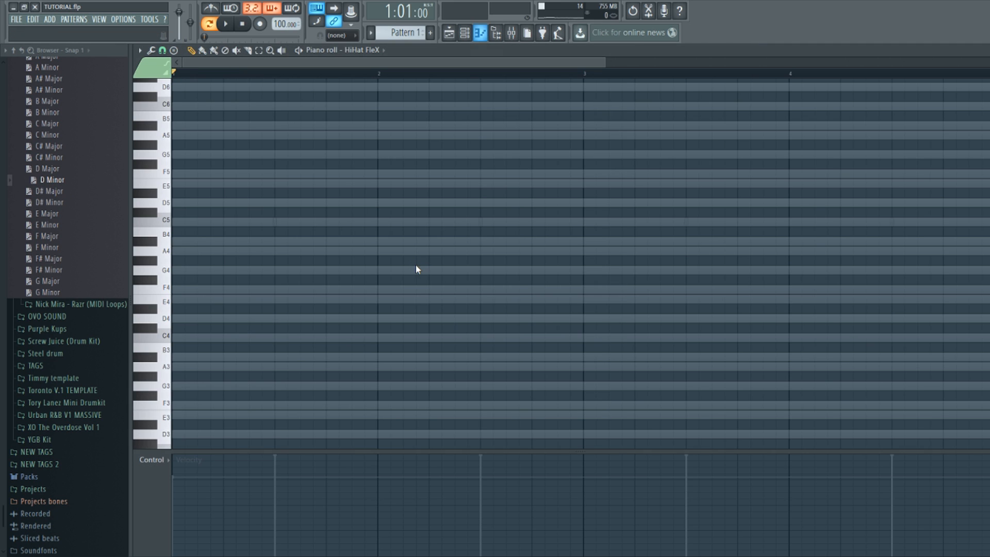
left_click(465, 33)
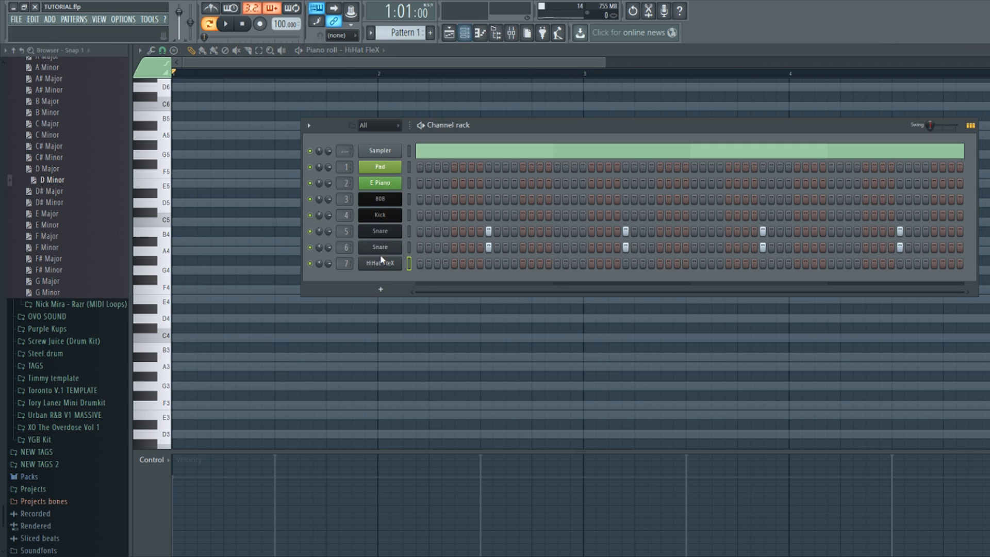
left_click(507, 296)
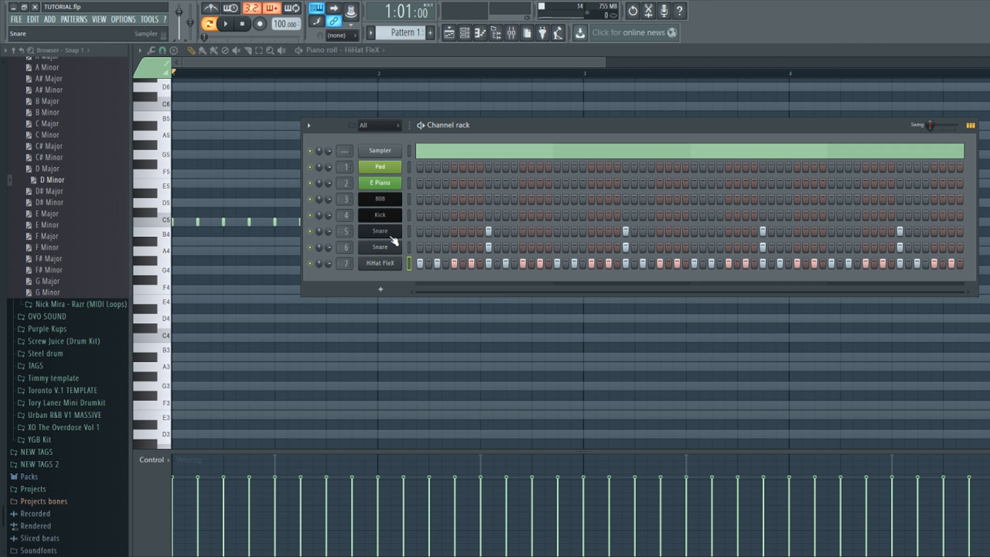
- Lower the velocity of every other HiHat FleX note to about 50% in the piano roll, starting with the first note, across all four bars
left_click(384, 110)
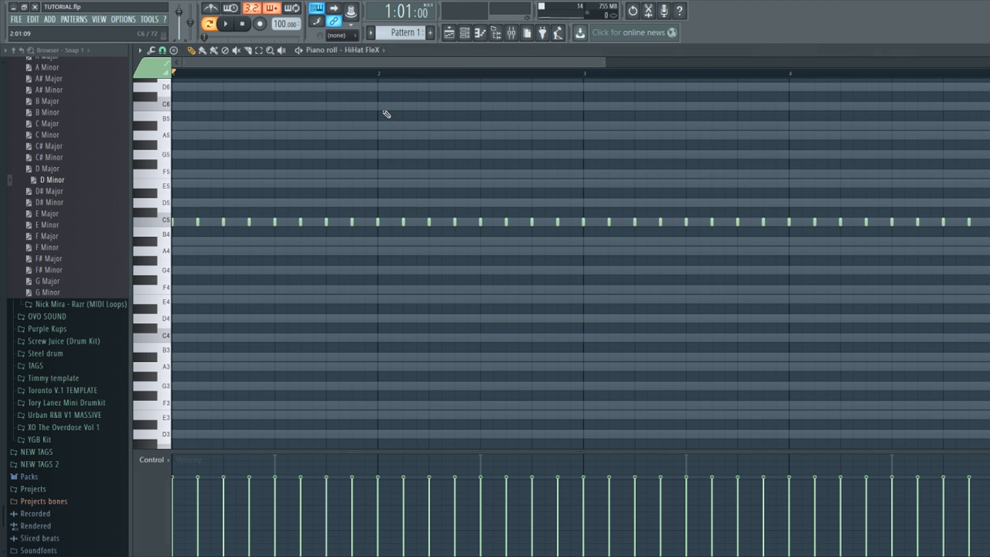
left_click(178, 503)
left_click(220, 507)
left_click(276, 506)
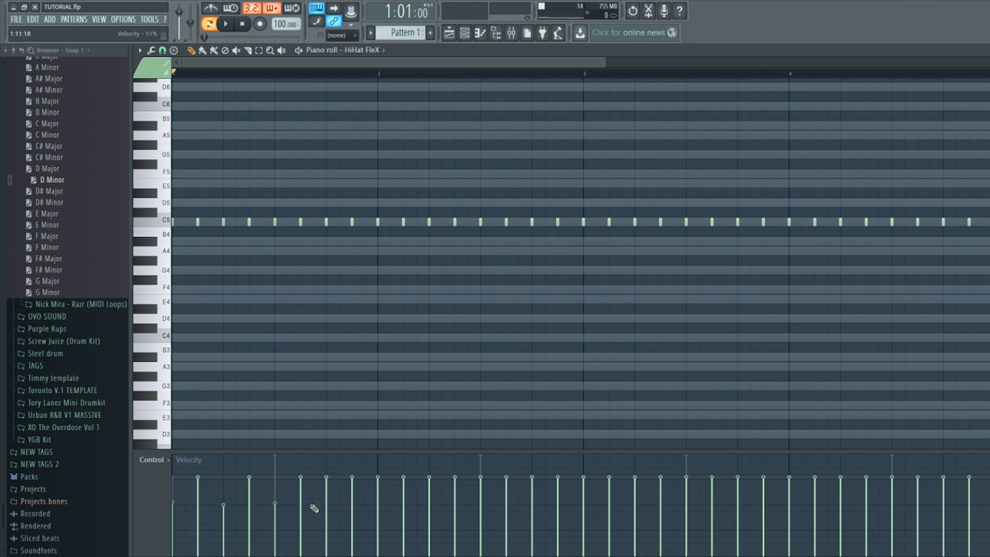
left_click(327, 506)
left_click(378, 506)
left_click(429, 505)
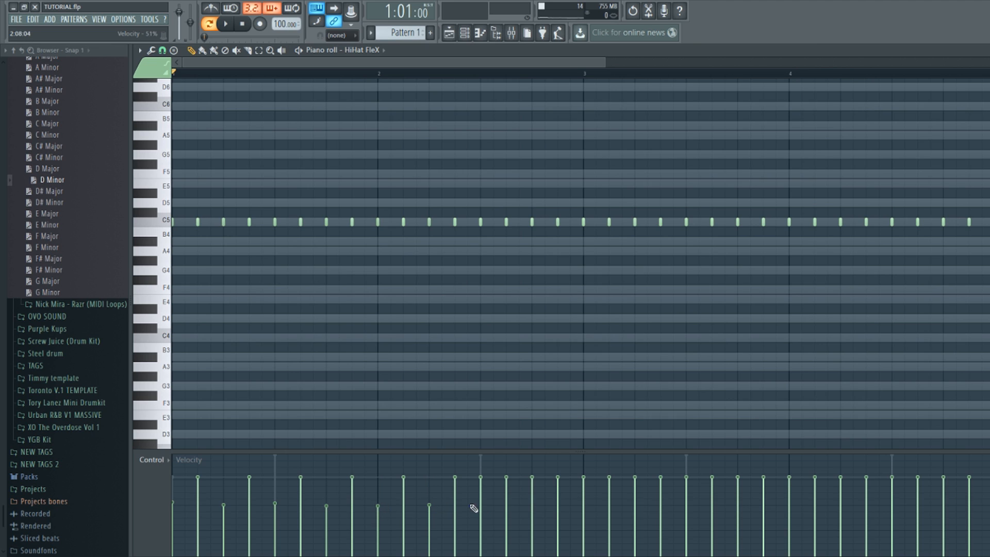
left_click(481, 506)
left_click(532, 506)
left_click(583, 507)
left_click(634, 505)
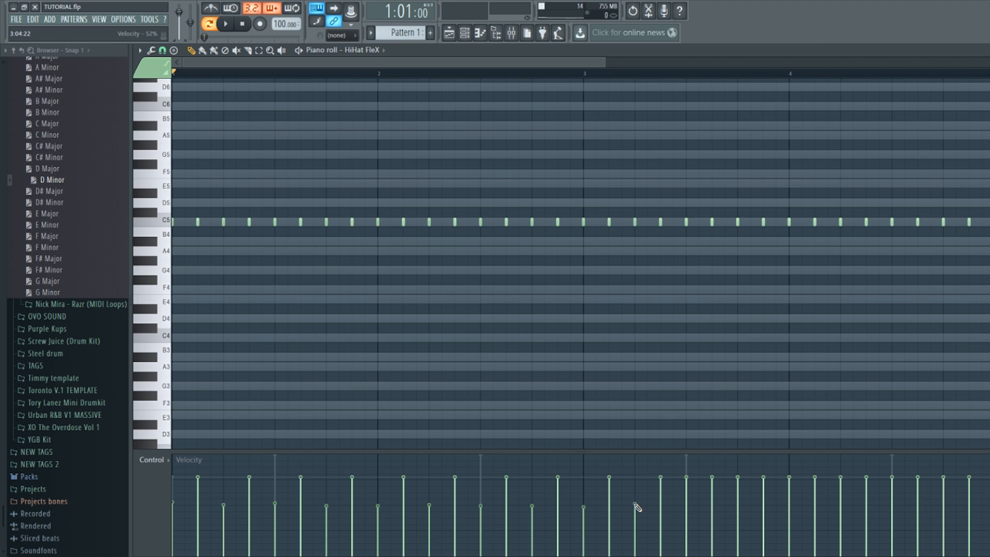
left_click(686, 504)
left_click(737, 506)
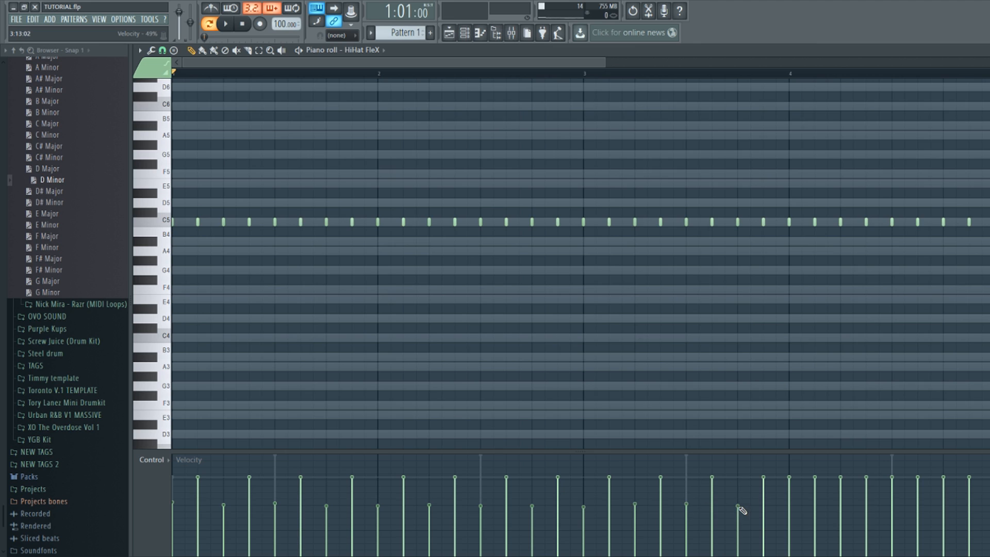
left_click(789, 506)
left_click(841, 504)
left_click(892, 509)
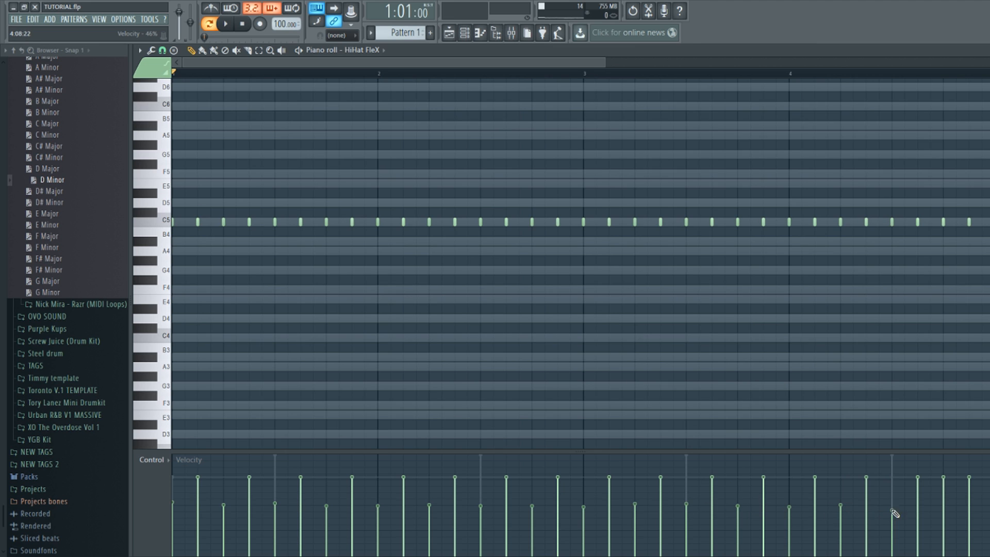
left_click(943, 506)
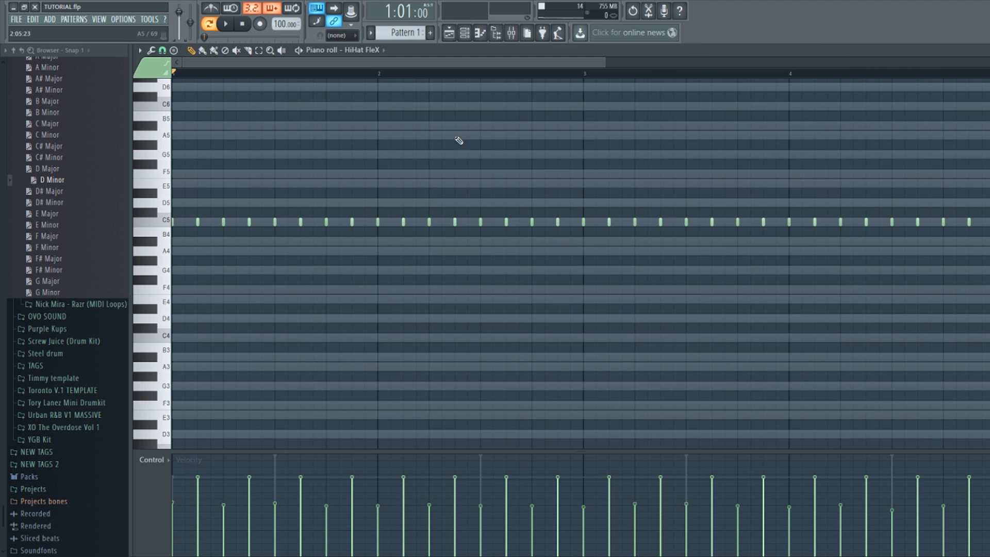
- Place Kick hits on steps 1, 19, 21, 33 and 45, playing the pattern between additions to check the groove
left_click(457, 39)
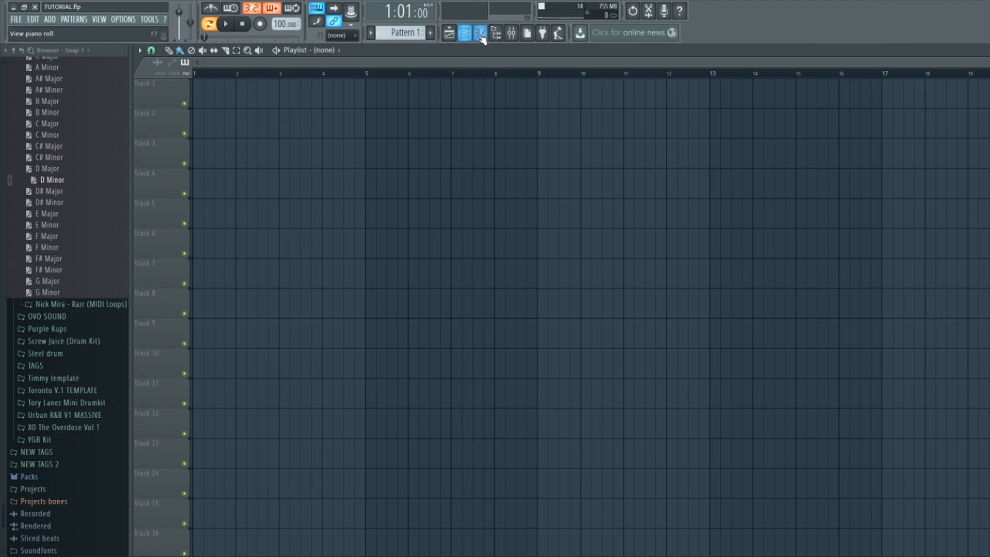
left_click(466, 34)
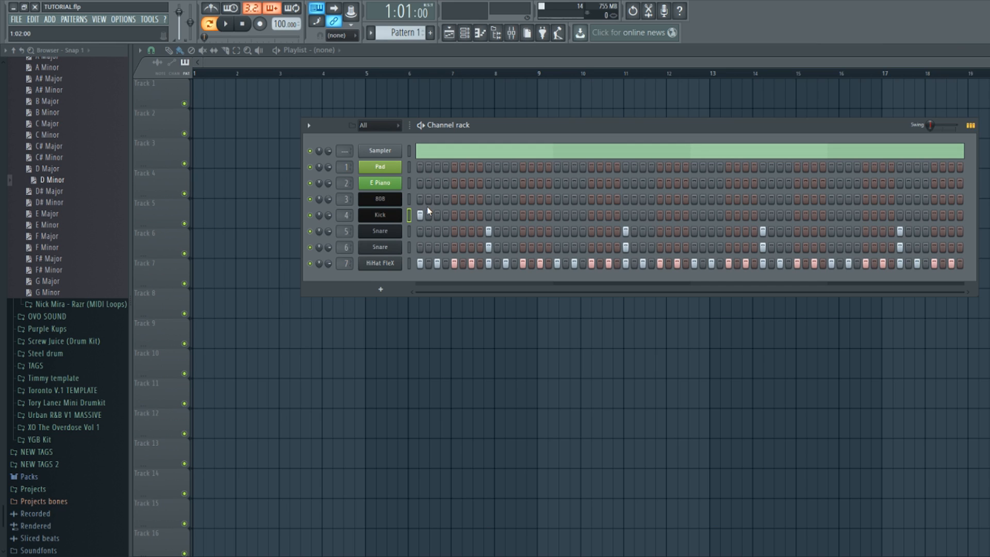
left_click(574, 215)
key("space")
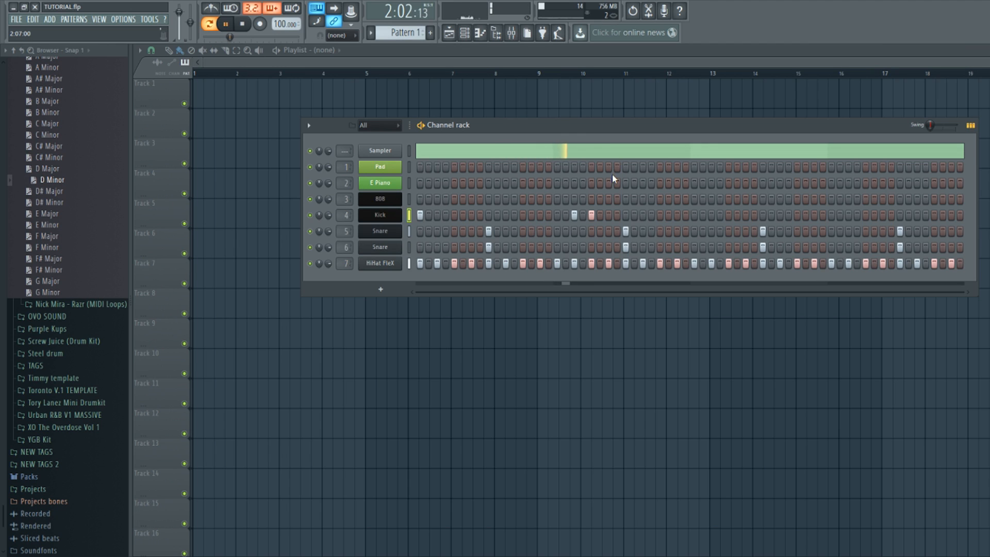
key("space")
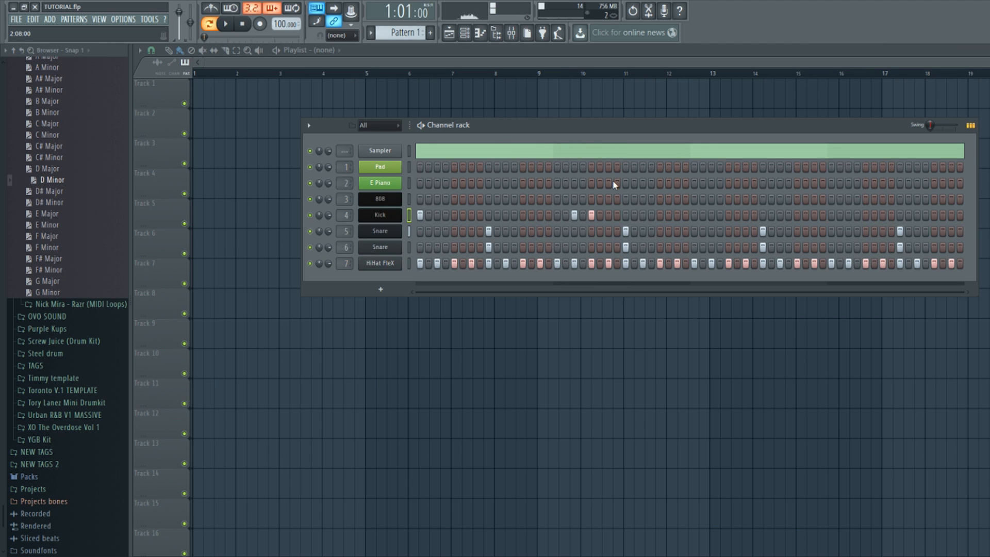
key("space")
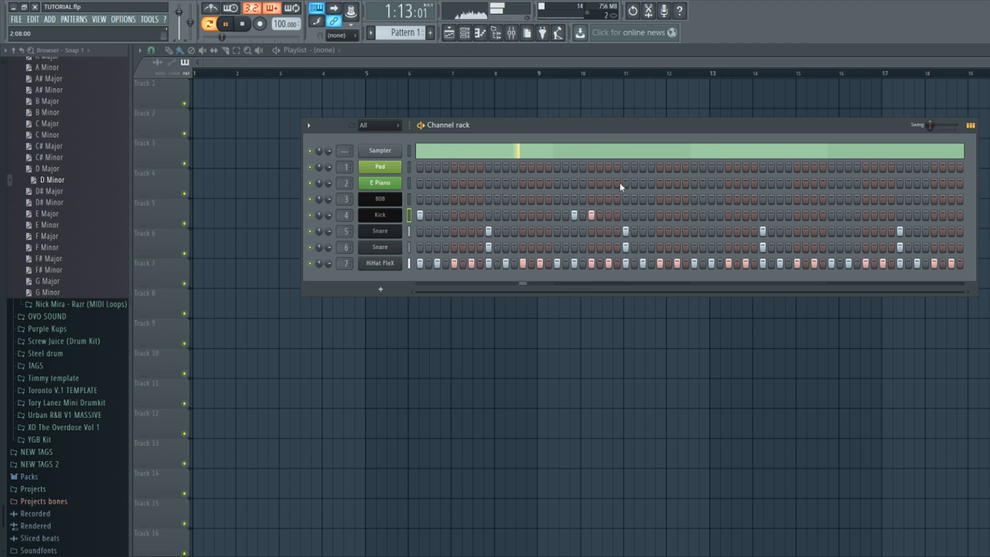
left_click(694, 217)
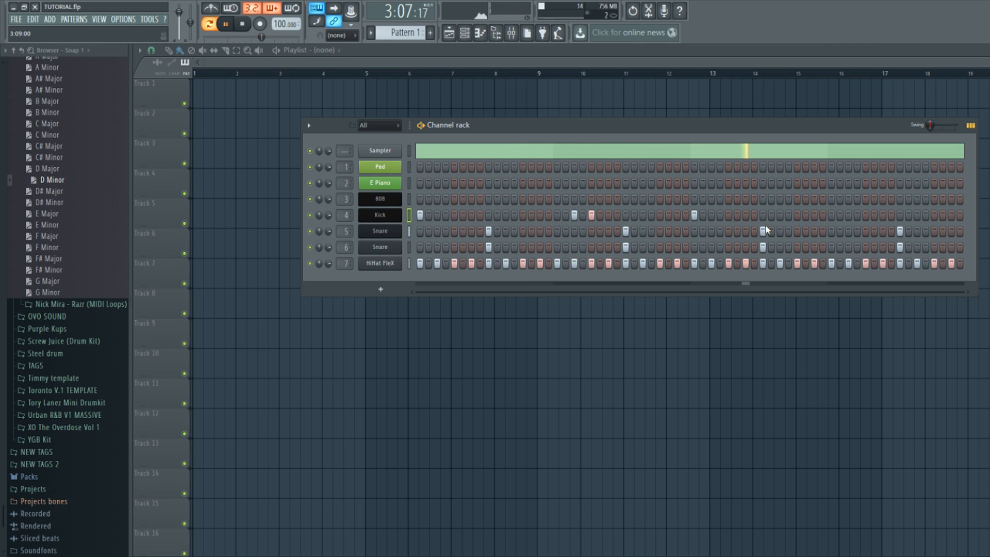
key("space")
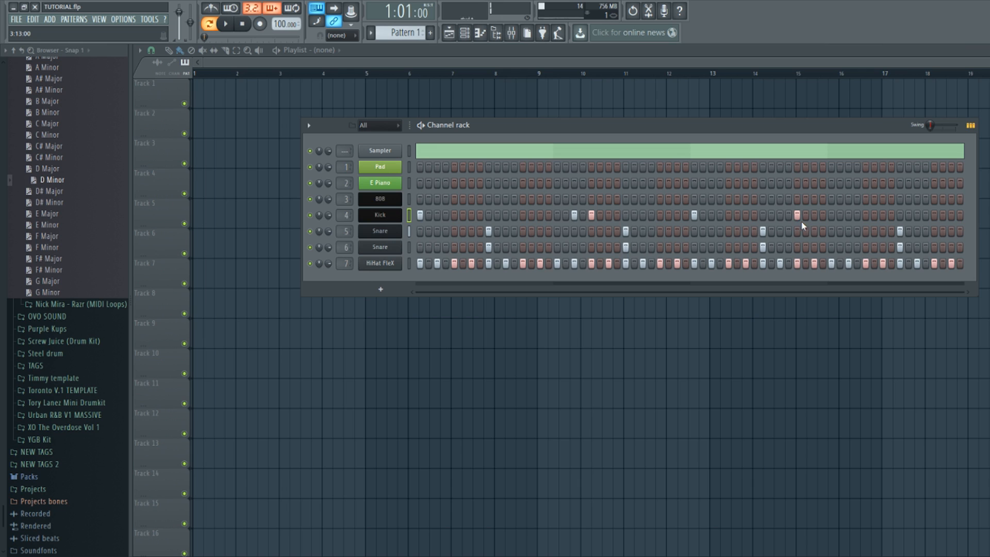
- Add Kick hits on steps 49, 55, 57, 61 and 63, playing the pattern between additions to check the groove
key("space")
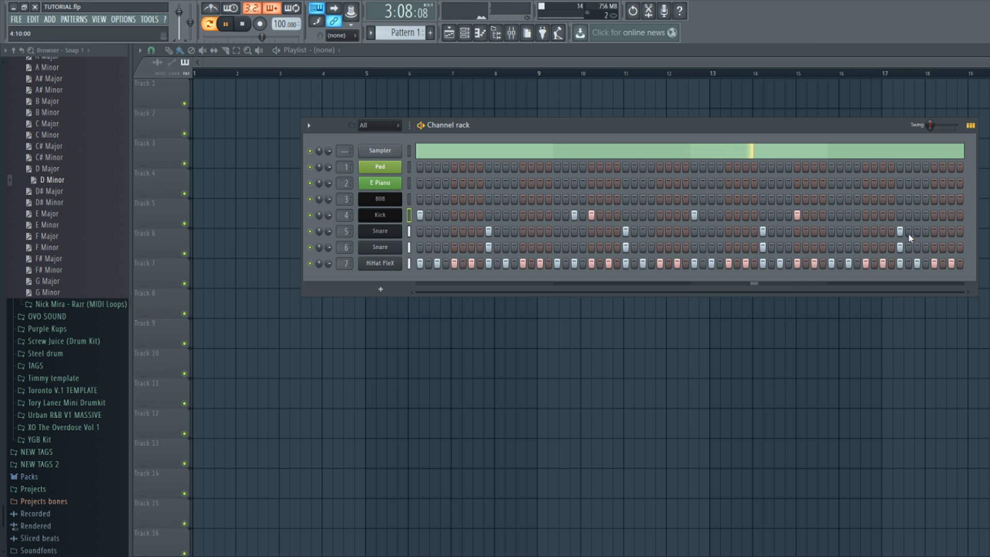
left_click(831, 215)
key("space")
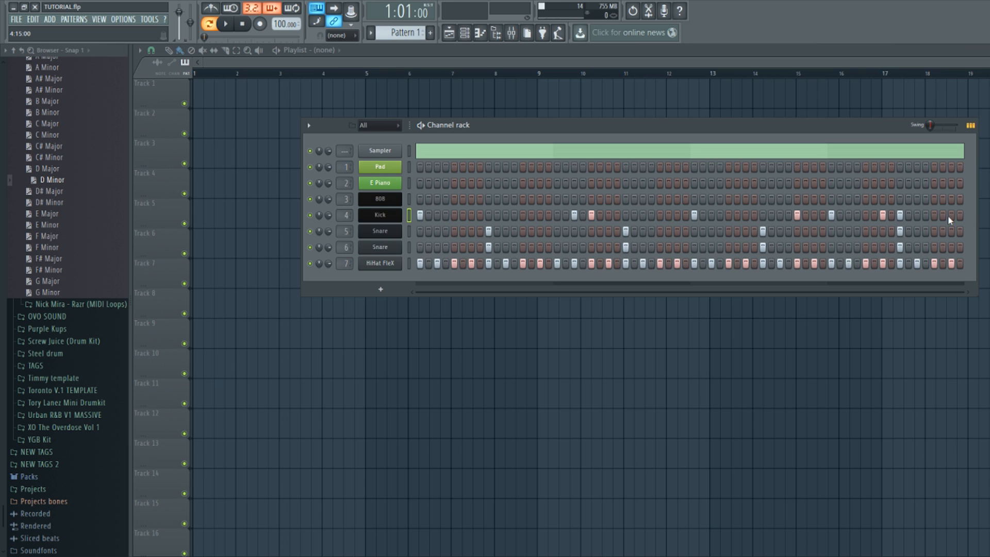
key("space")
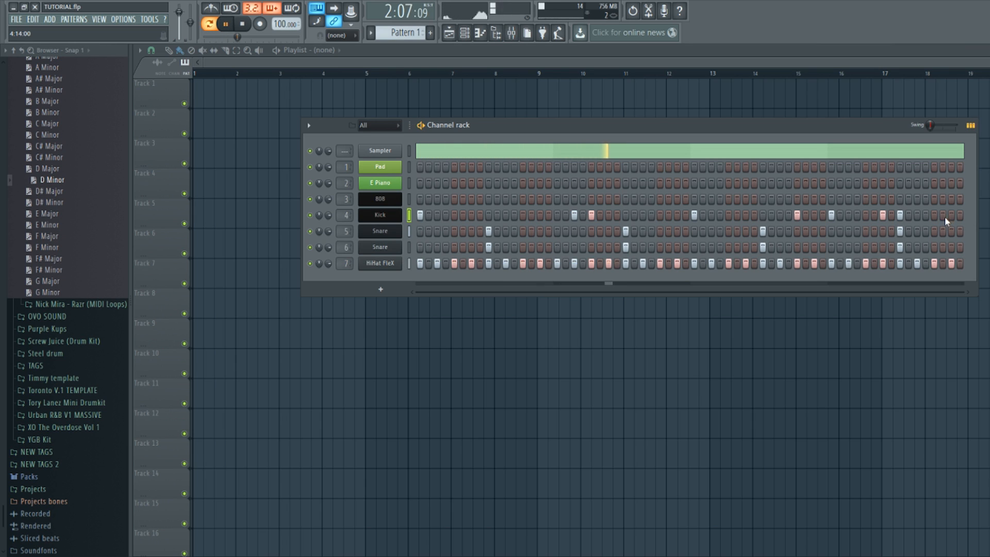
left_click(934, 215)
left_click(951, 215)
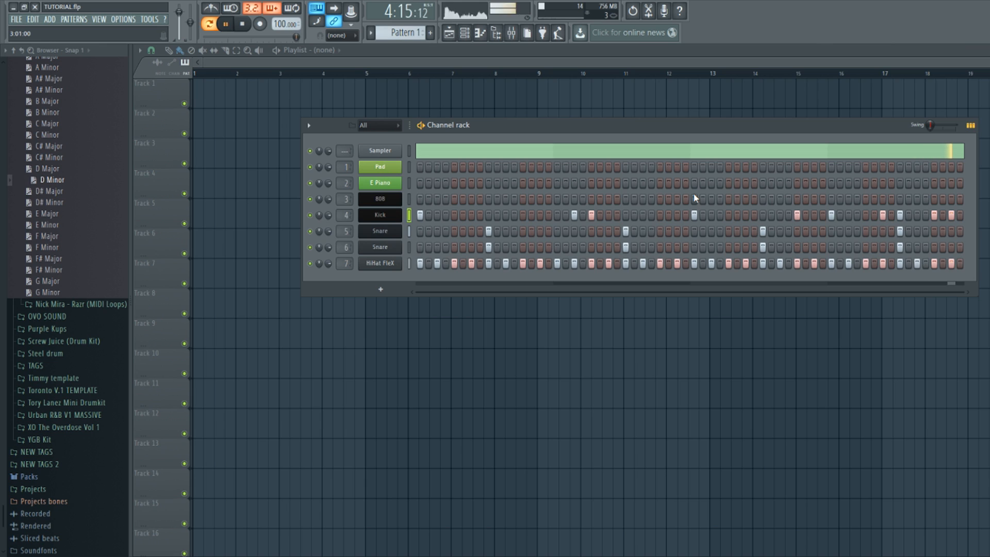
key("space")
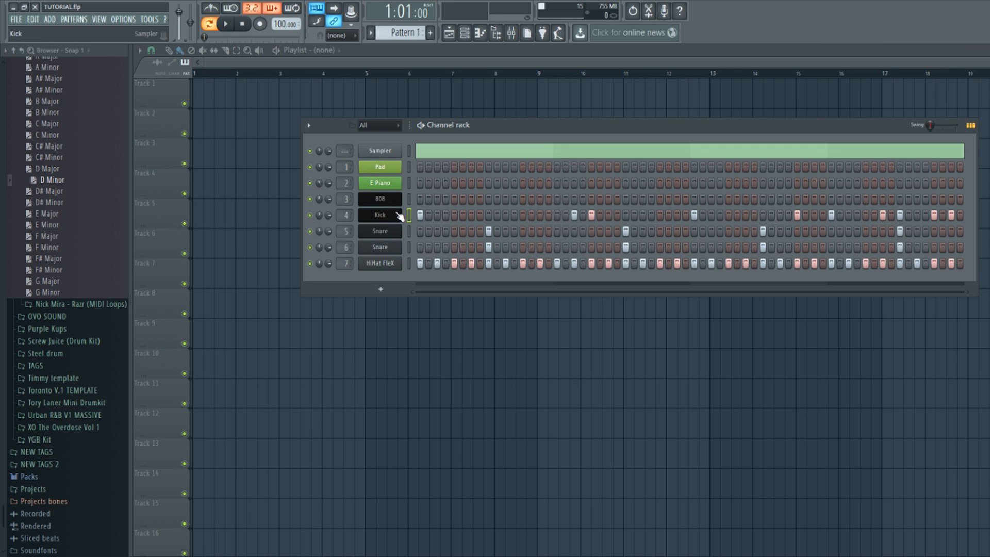
- Give the 808 channel the same hits as the Kick, on steps 1, 19, 21, 33, 45, 49, 55, 57, 61 and 63
left_click(420, 199)
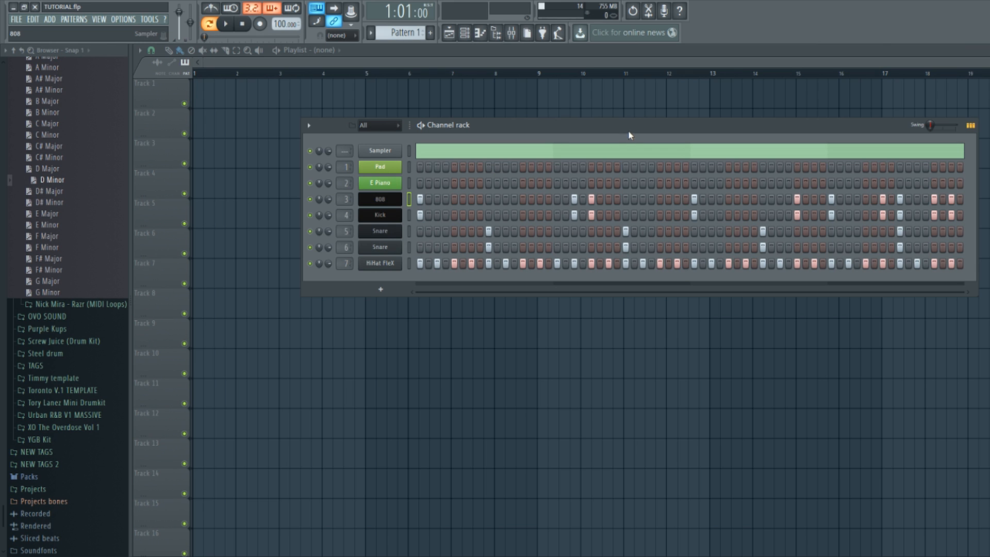
- Open the mixer and look through the effect chains of the Pad, E Piano, Bass, Kick, Snare and HiHat FleX tracks
left_click(511, 33)
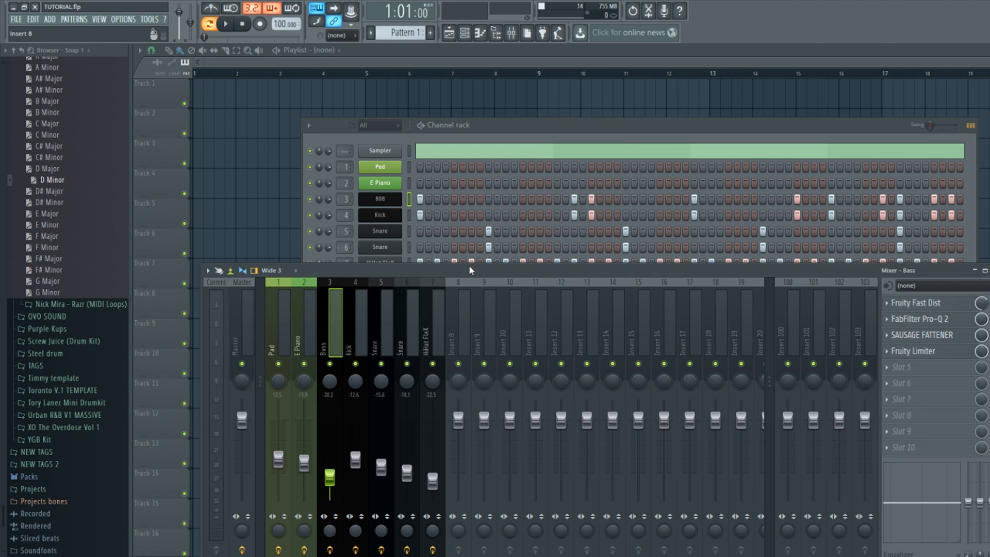
left_click_drag(470, 271, 526, 211)
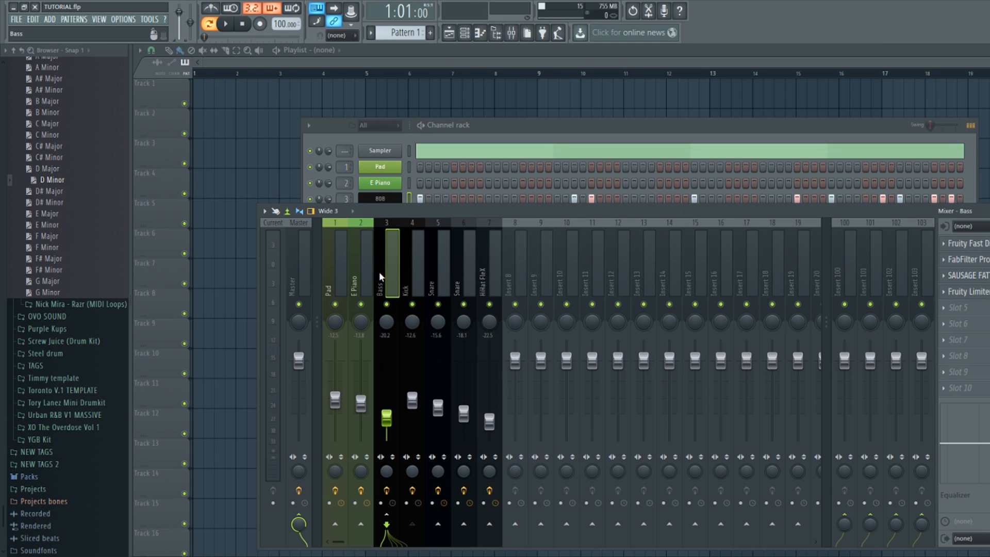
left_click(367, 277)
left_click(332, 276)
left_click(355, 277)
left_click(404, 285)
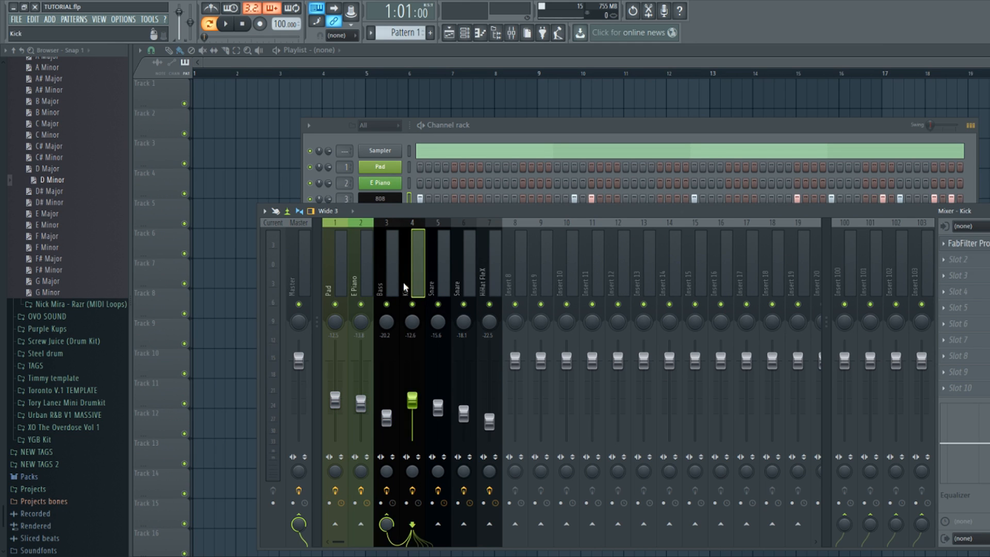
left_click(471, 280)
left_click(364, 283)
left_click(505, 298)
left_click(467, 291)
left_click(433, 295)
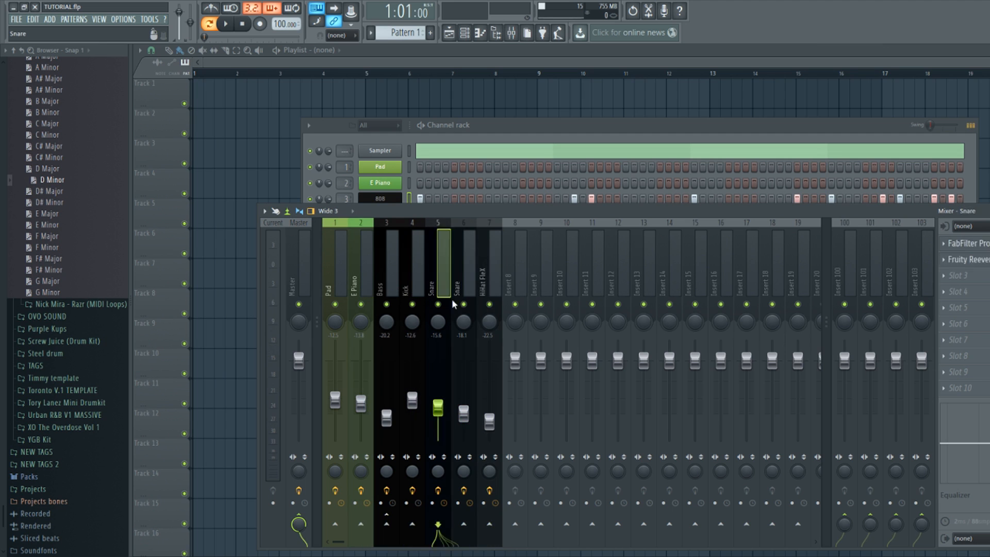
left_click(412, 294)
- Examine the Kick track's effect slots beside the channel rack, and close the mixer
left_click_drag(778, 217, 576, 249)
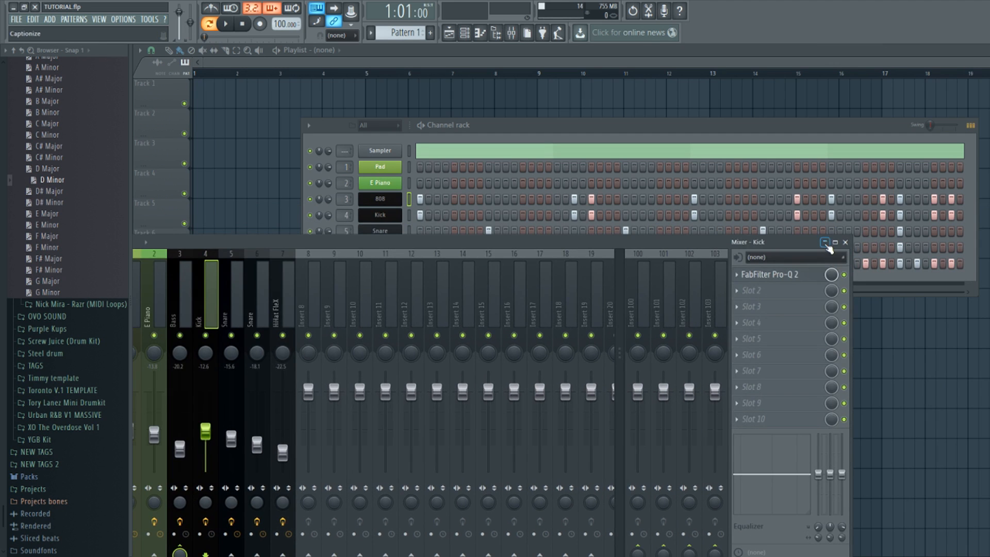
left_click(824, 242)
left_click(834, 241)
left_click_drag(460, 245, 605, 292)
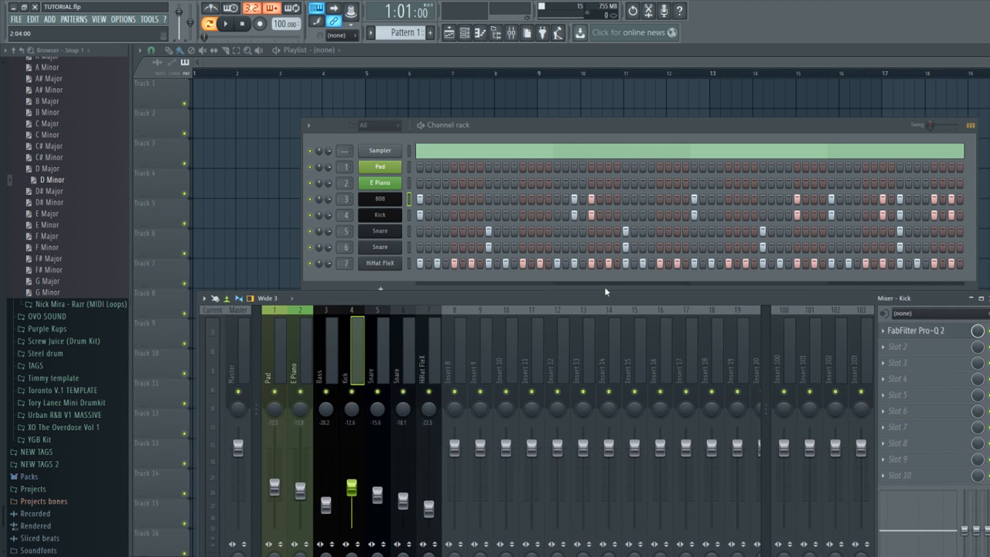
left_click(608, 131)
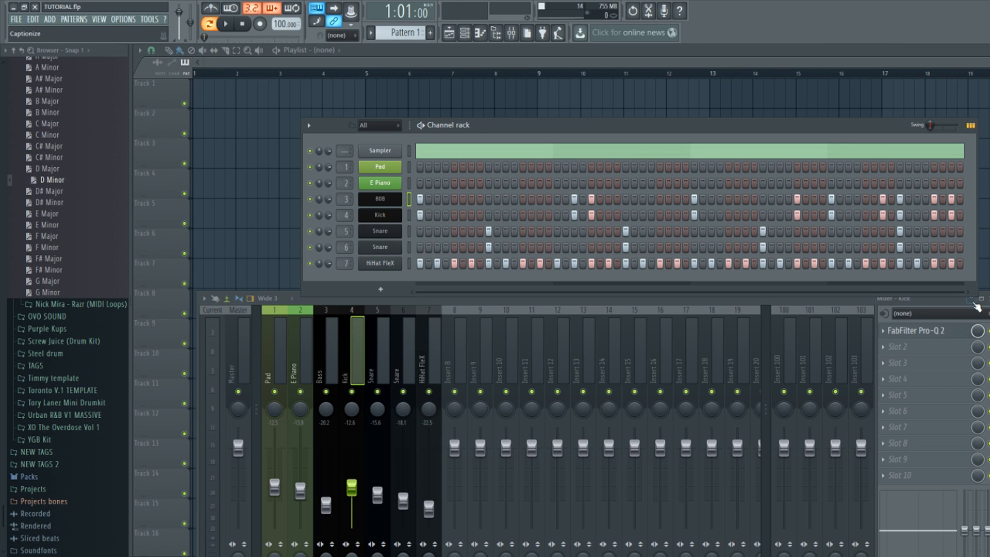
left_click(971, 298)
left_click(985, 299)
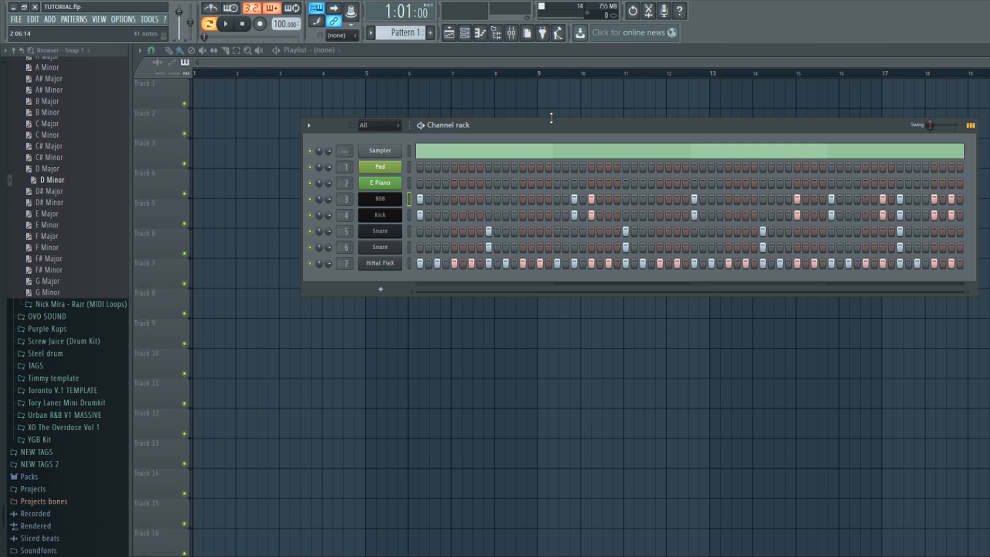
- Open the 808 channel's notes in the piano roll and select all of them
left_click(395, 218)
key("F7")
scroll(451, 231, "down", 3)
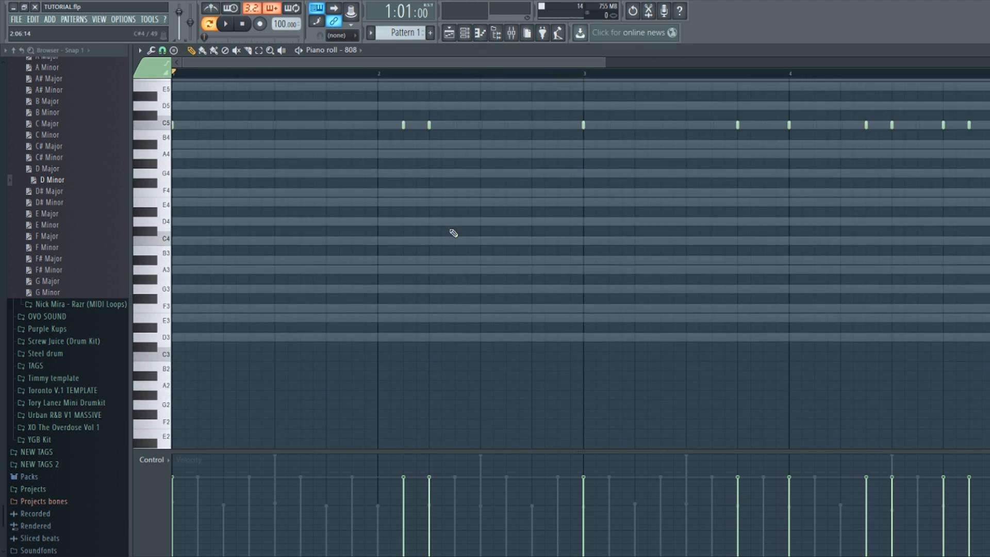
scroll(449, 227, "up", 4)
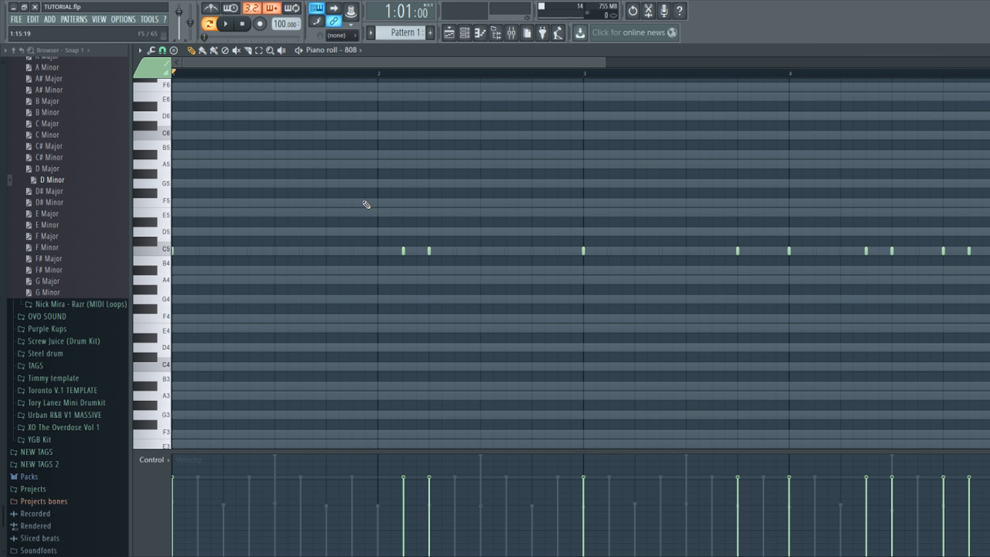
key("ctrl+a")
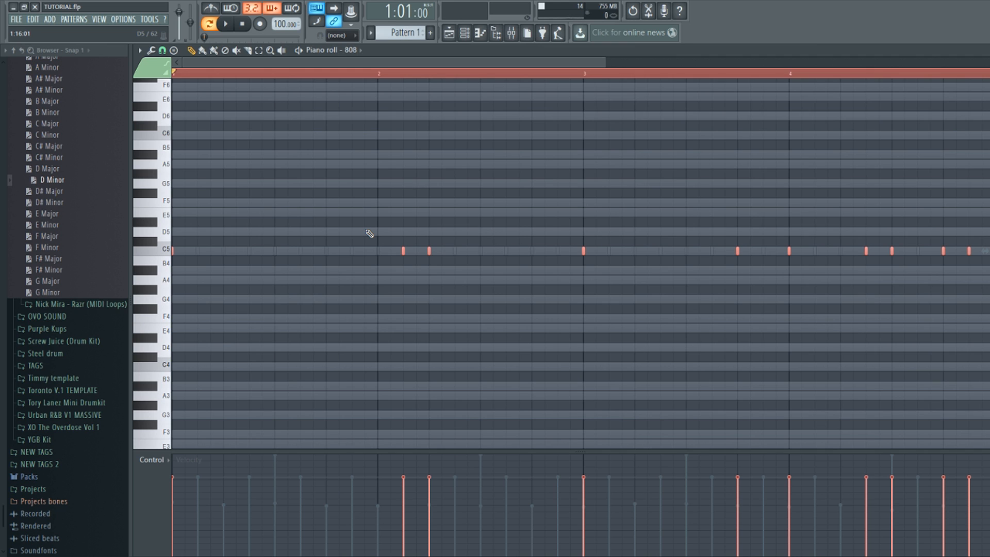
- Transpose the selected 808 notes down to D4
key("shift+Down")
key("shift+Down")
key("shift+Down")
key("shift+Down")
key("shift+Down")
key("shift+Down")
key("shift+Down")
key("shift+Down")
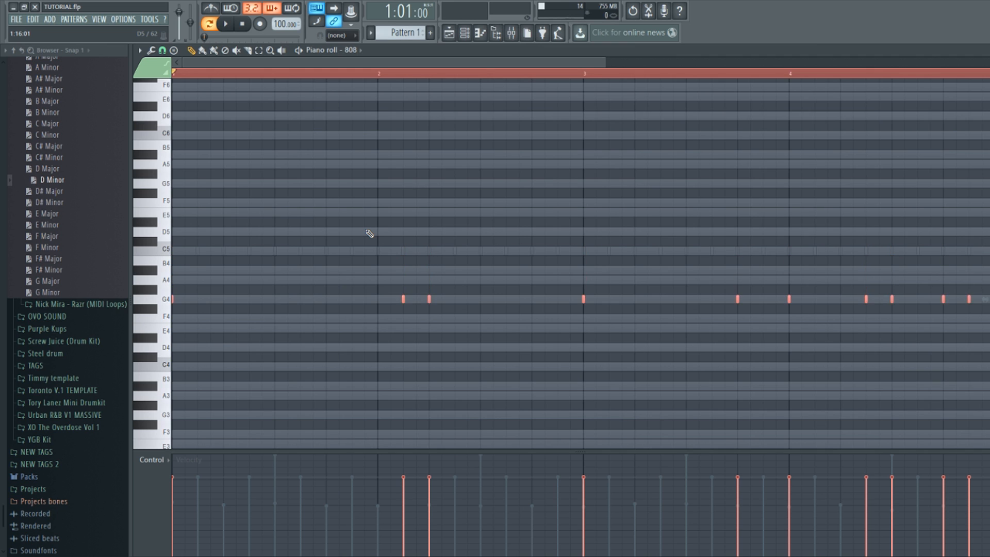
key("shift+Down")
key("shift+Down")
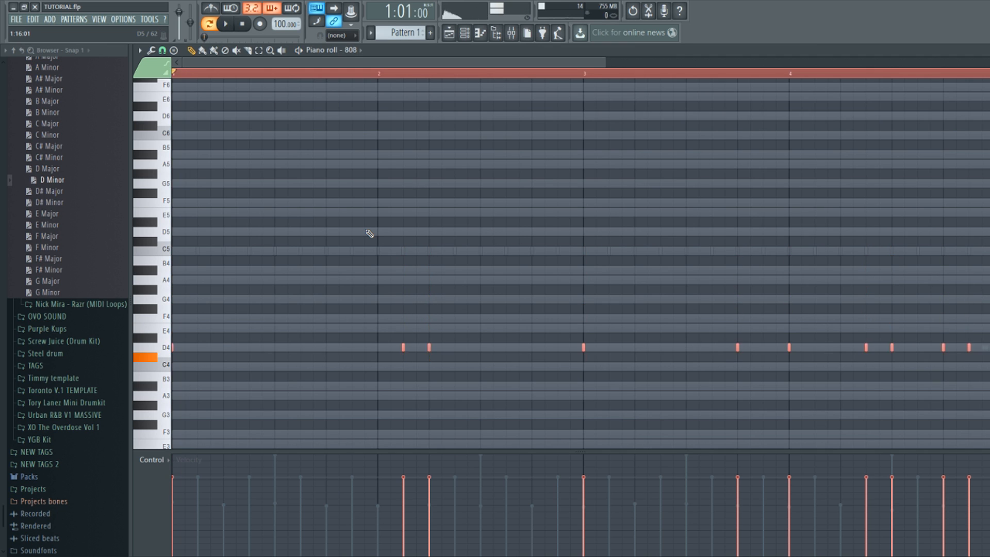
- Transpose the selected 808 notes up to D6 and play the pattern briefly to hear the pitch
key("shift+Up")
key("shift+Up")
key("shift+Up")
key("shift+Up")
key("shift+Up")
key("shift+Up")
key("shift+Up")
key("shift+Up")
key("shift+Up")
key("shift+Up")
key("shift+Up")
key("shift+Up")
key("shift+Up")
key("shift+Up")
key("shift+Up")
key("shift+Up")
key("shift+Up")
key("shift+Up")
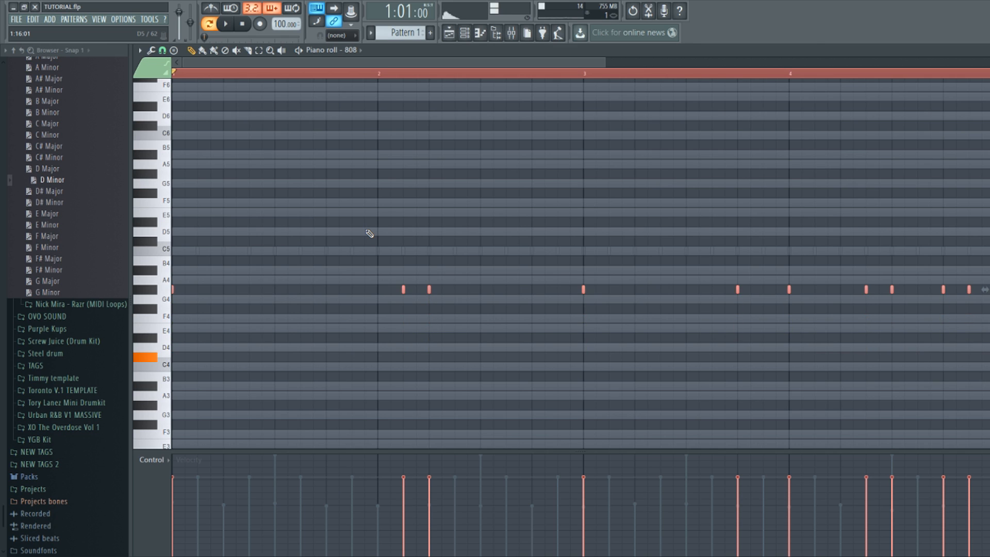
key("ctrl+Up")
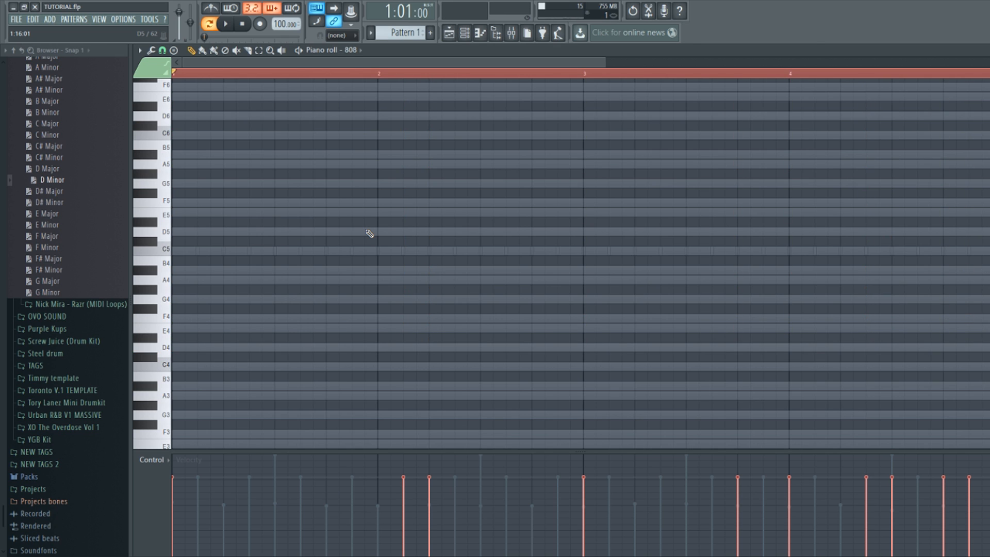
key("ctrl+Down")
key("ctrl+Down")
key("shift+Up")
key("shift+Up")
key("shift+Up")
key("shift+Up")
key("shift+Up")
key("shift+Up")
key("shift+Up")
key("shift+Up")
key("shift+Up")
key("shift+Up")
scroll(369, 232, "up", 5)
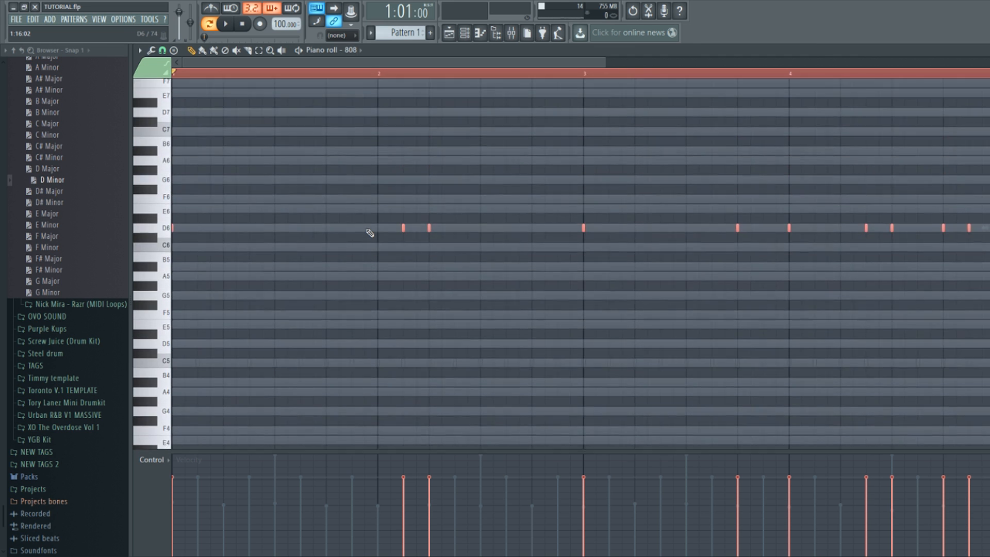
scroll(378, 241, "down", 1)
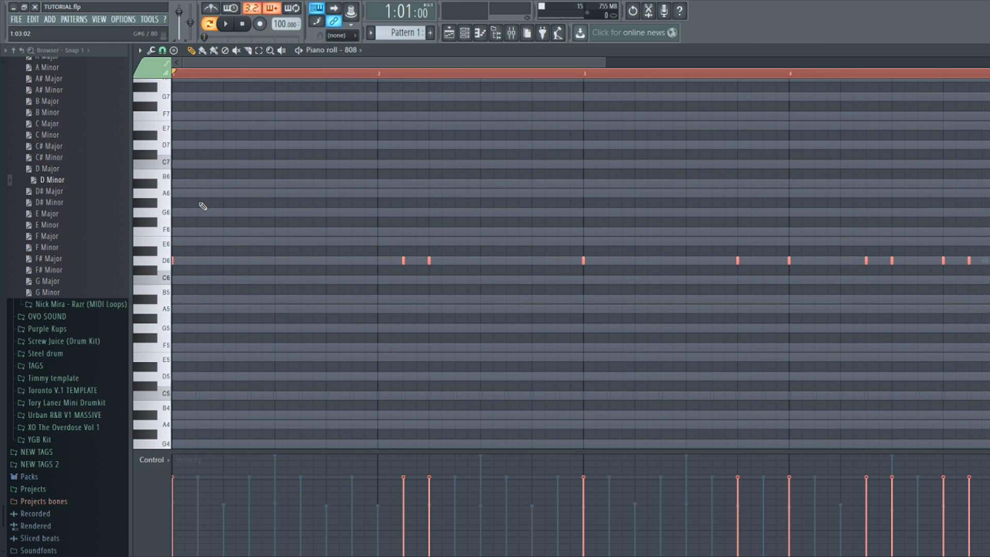
key("space")
key("space")
- Raise the selected 808 notes another octave to D7 and play the pattern to check the bass
key("Up")
key("Up")
key("Up")
key("Up")
key("Up")
key("Up")
key("Up")
key("Up")
key("Up")
key("Up")
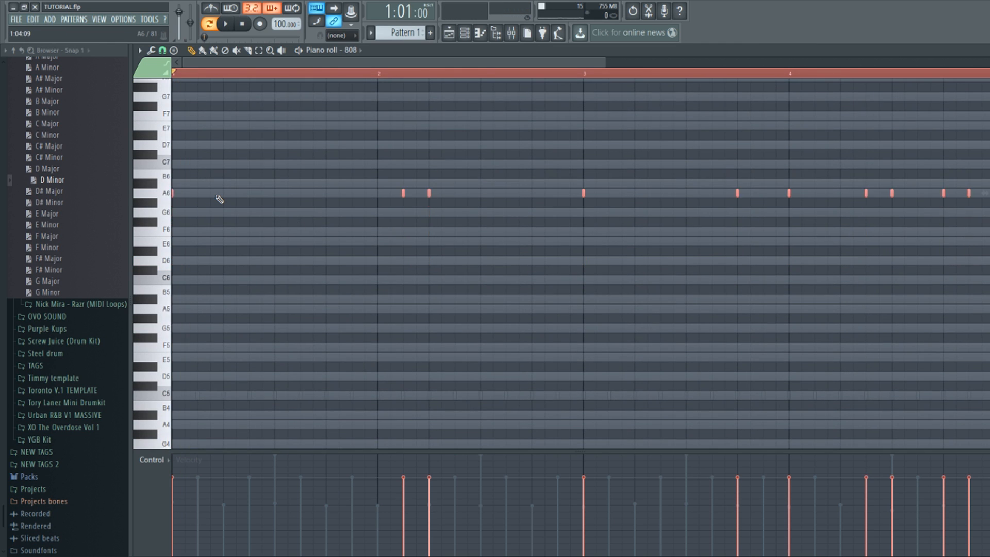
key("Up")
key("Up")
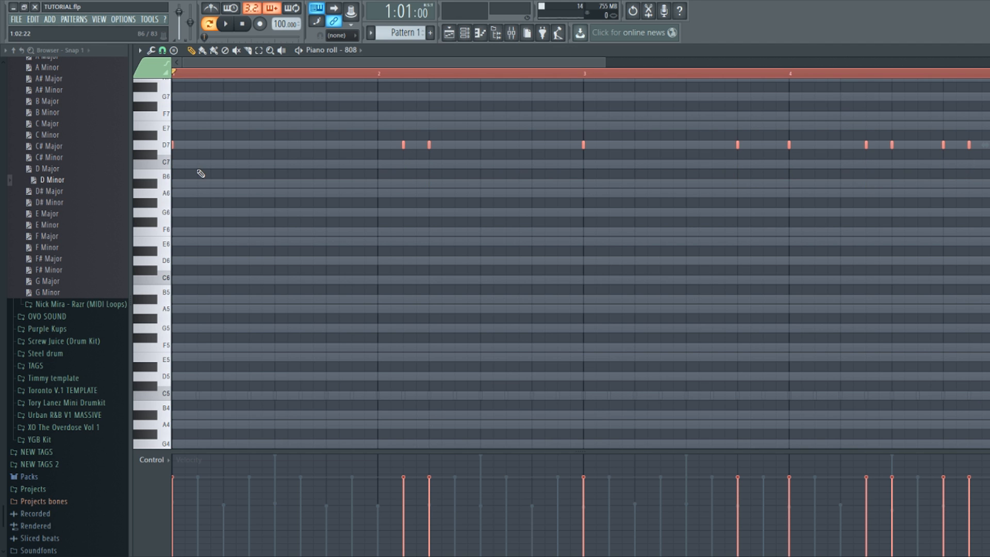
scroll(200, 174, "up", 4)
key("space")
key("space")
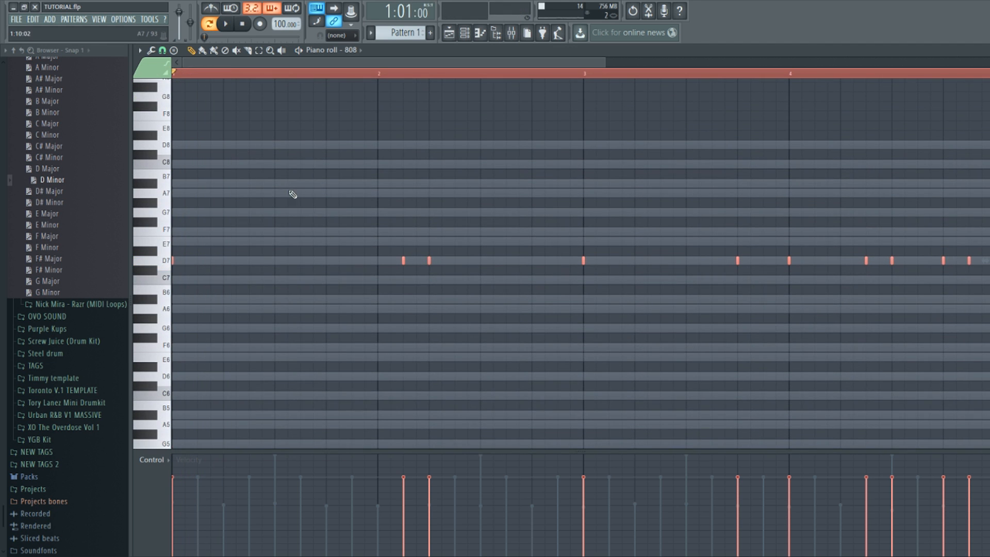
key("space")
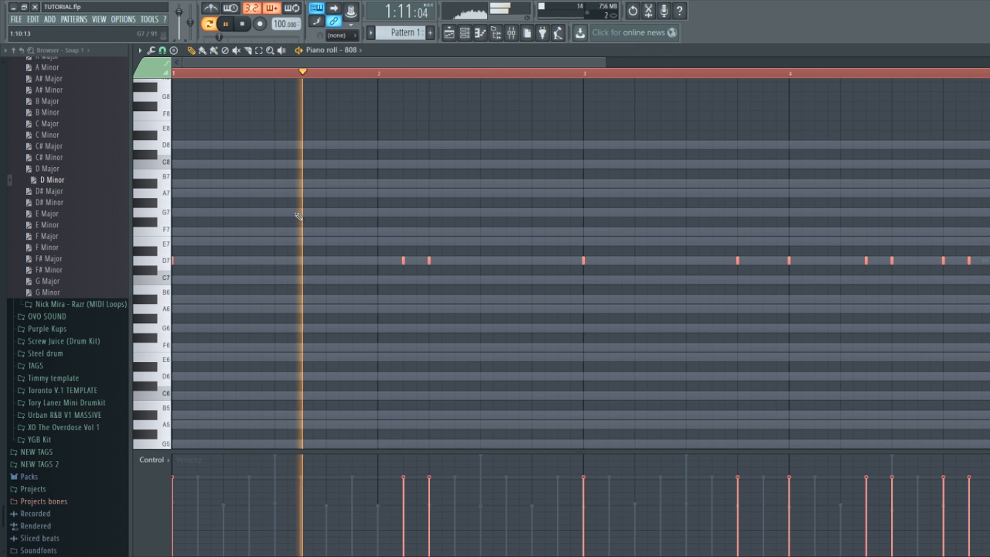
key("space")
- Replace the two D7 notes on steps 3 and 5 of bar 2 with notes on A#7
left_click_drag(390, 237, 437, 298)
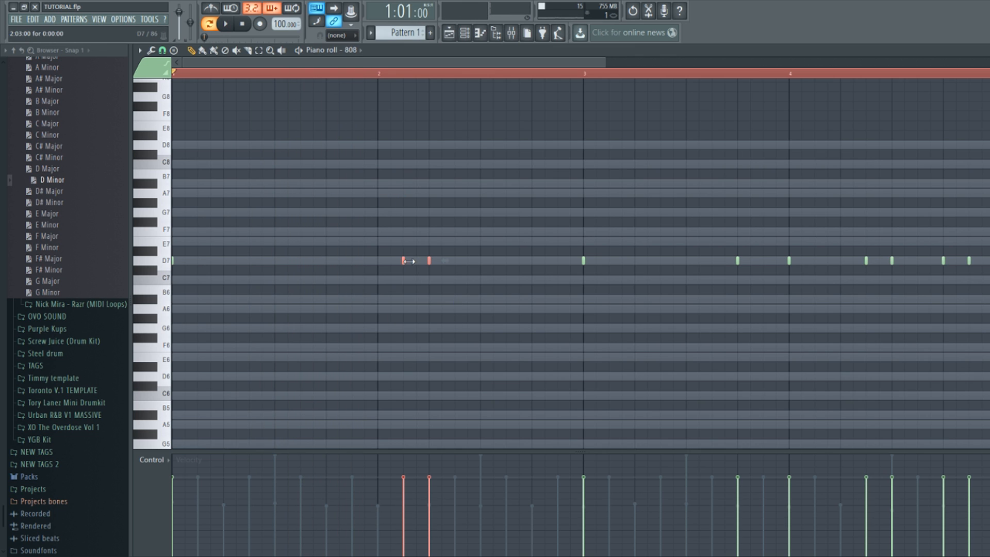
left_click(403, 186)
right_click(405, 262)
key("space")
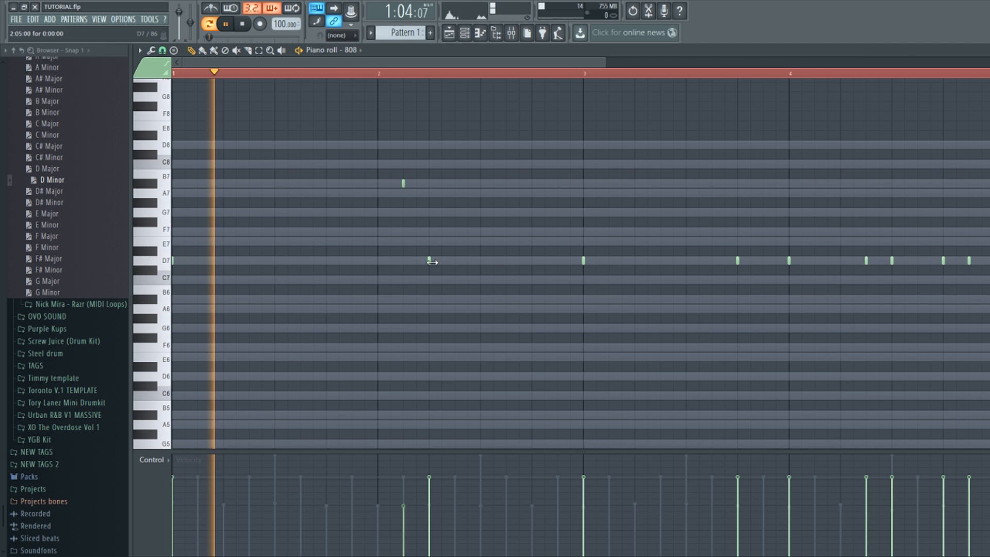
right_click(430, 261)
left_click(429, 184)
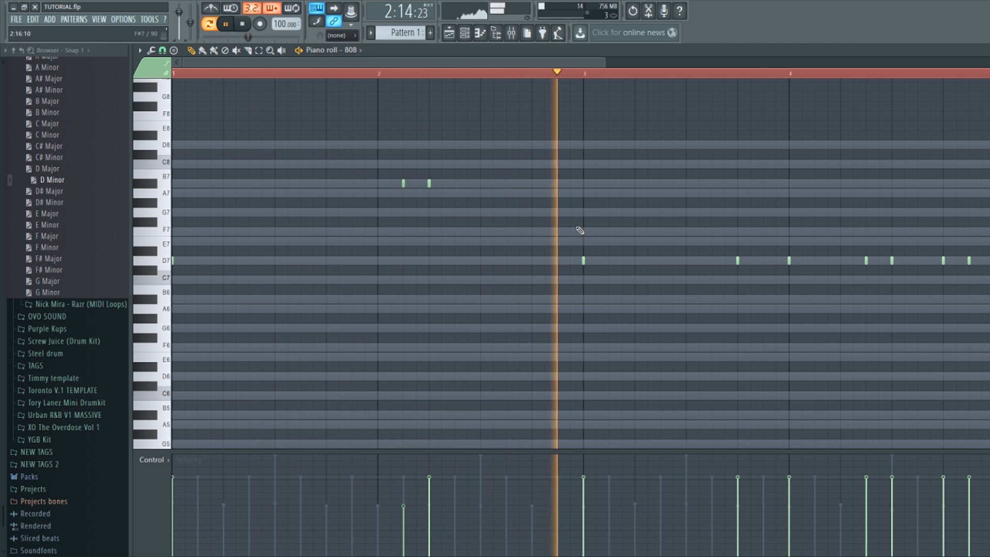
- Try the 808 note at the start of bar 3 on G7 instead of D7, playing the pattern to judge it
left_click(583, 212)
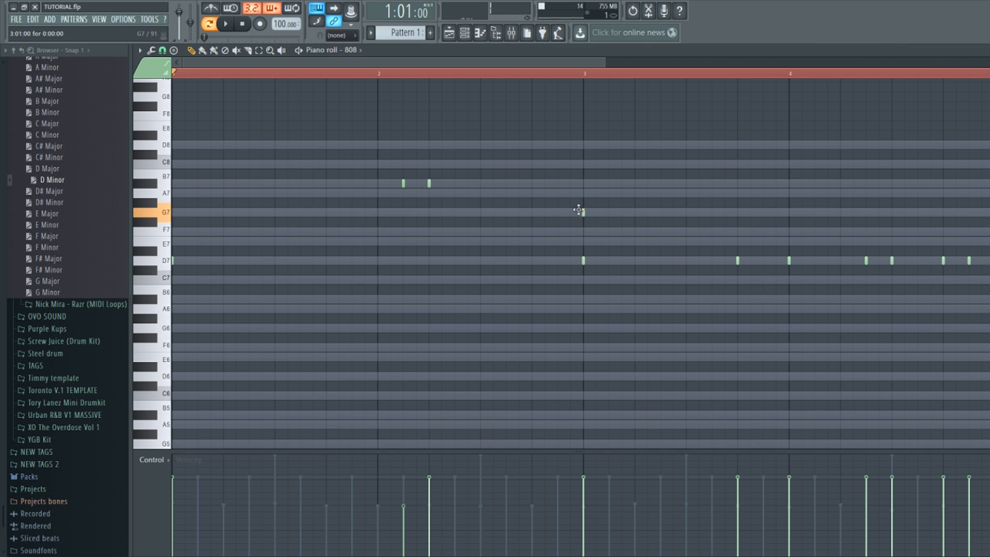
right_click(585, 263)
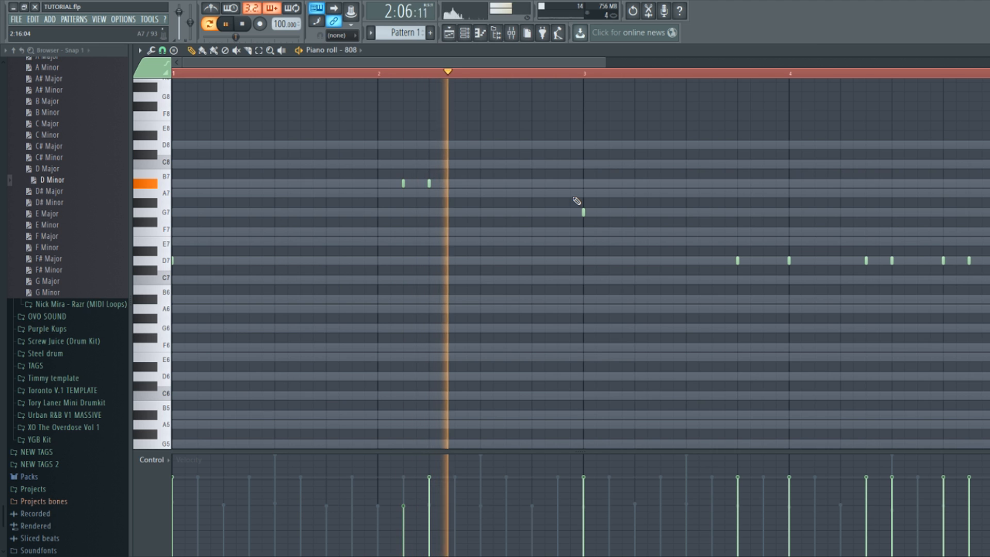
key("space")
key("space")
- Change the 808 note at the start of bar 3 to F7, raise all 808 velocities to maximum, and play the pattern
left_click(585, 233)
right_click(584, 212)
key("space")
key("space")
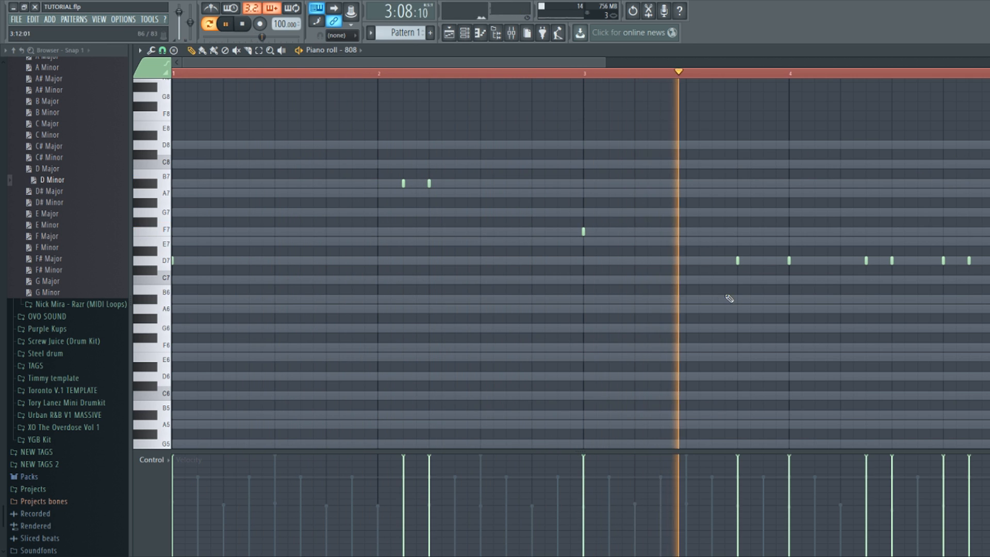
- Place an F7 note on step 13 of bar 3 together with the D7 note there, and play the pattern
left_click_drag(738, 260, 737, 231)
key("space")
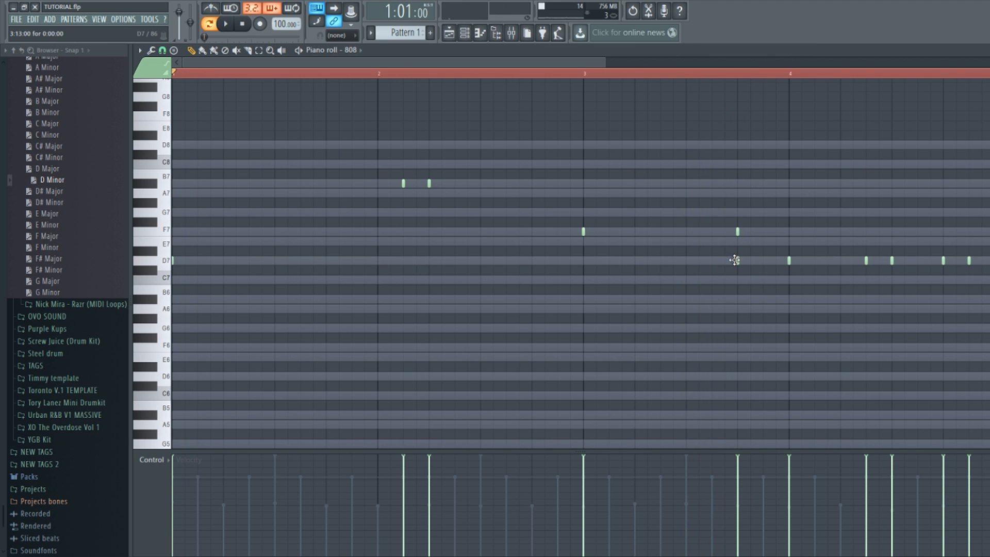
left_click(736, 260)
key("space")
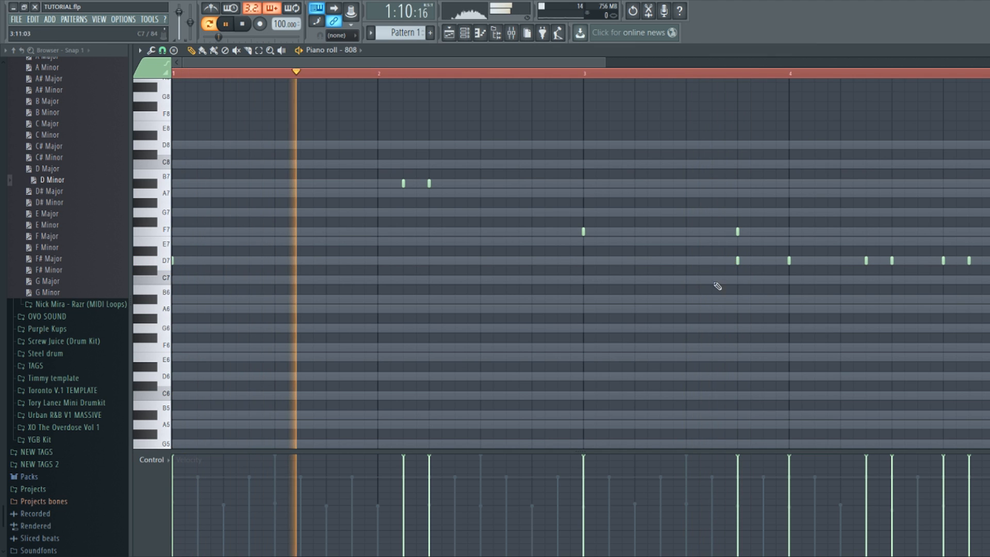
- Delete the D7 note on step 13 of bar 3, leaving the F7 note there, and play the pattern twice
right_click(736, 260)
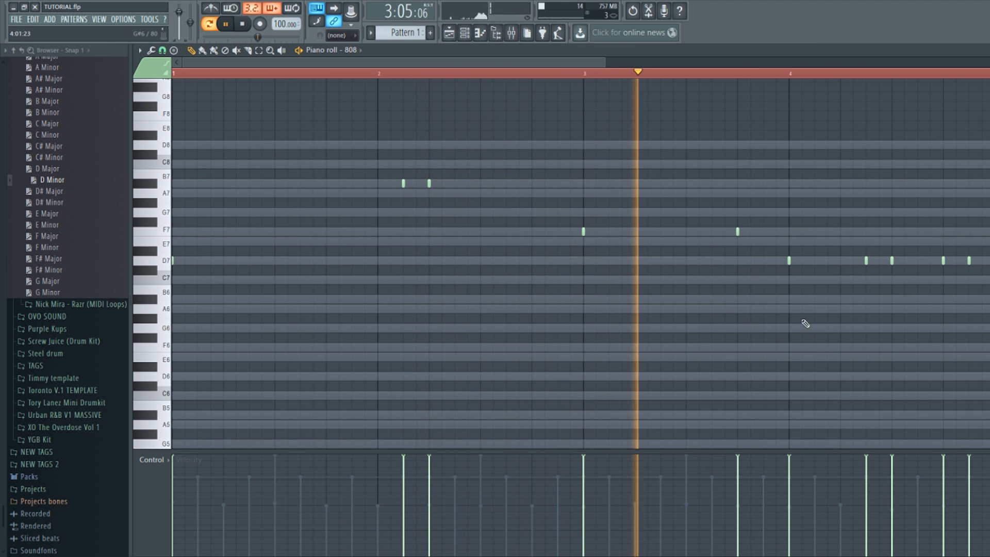
key("space")
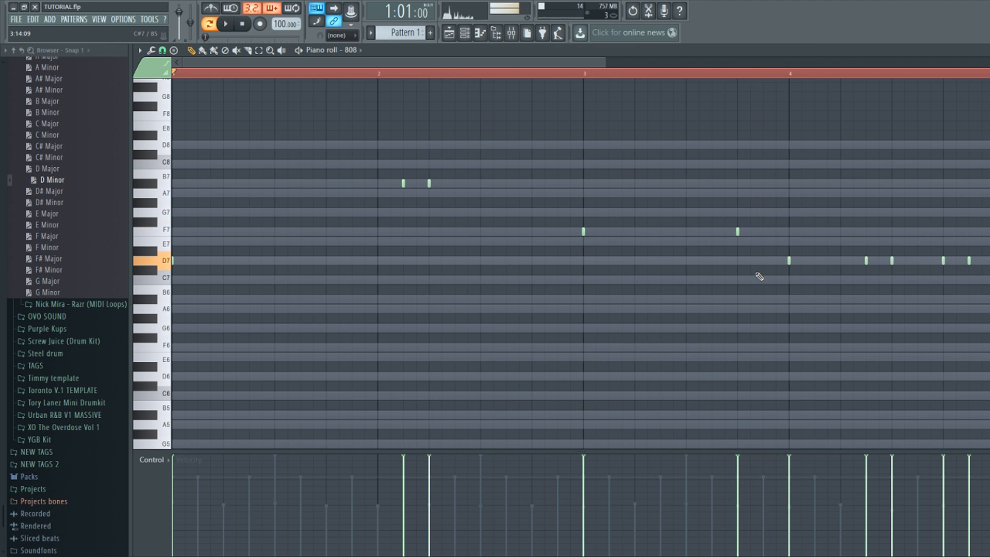
key("space")
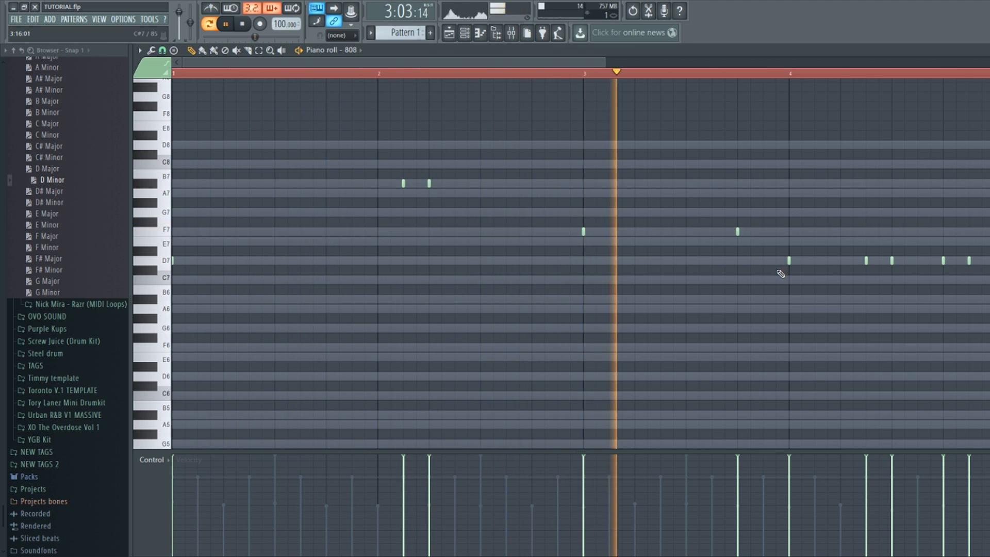
key("space")
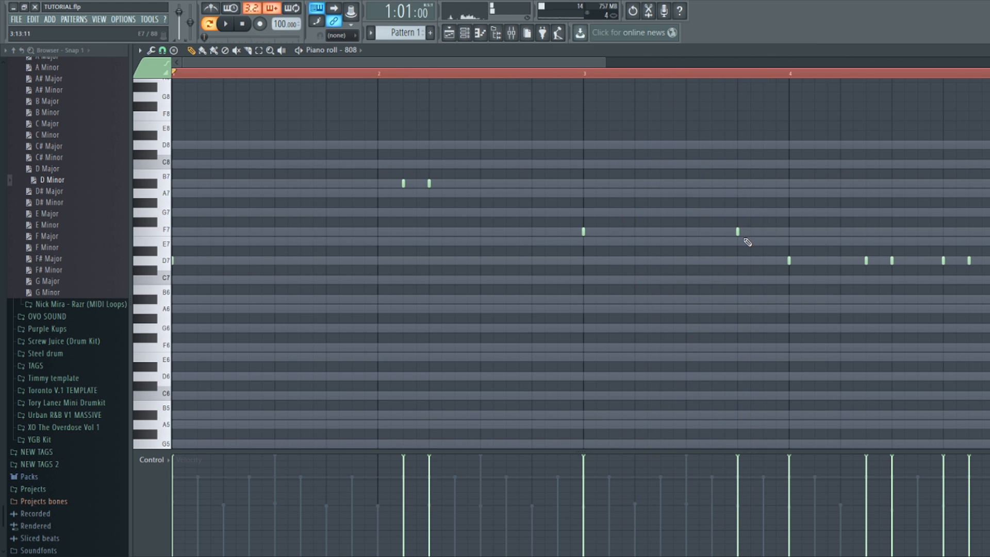
- Try the 808 notes on step 13 of bar 3 and at the start of bar 4 on E7, playing the pattern
left_click_drag(737, 233, 736, 241)
left_click(788, 259)
key("space")
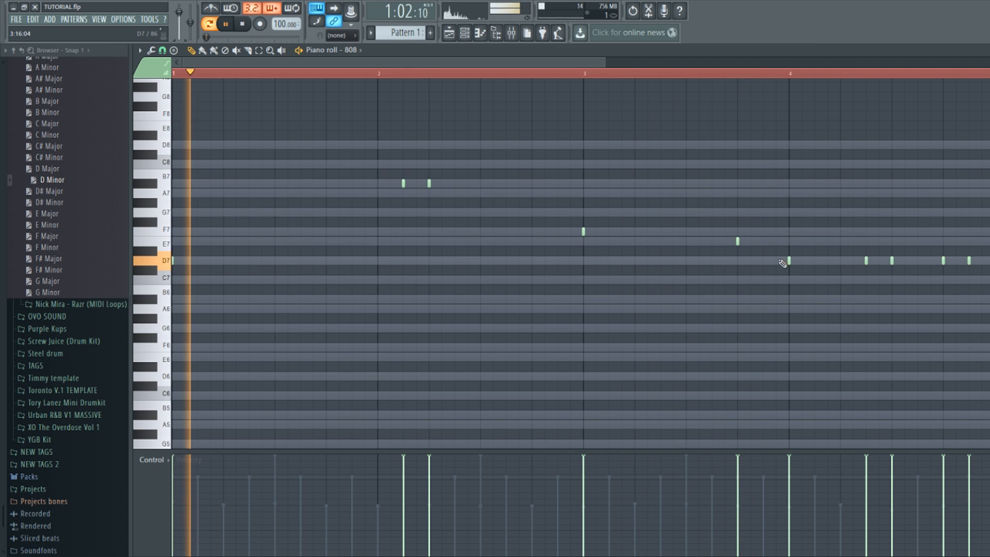
left_click_drag(788, 260, 784, 244)
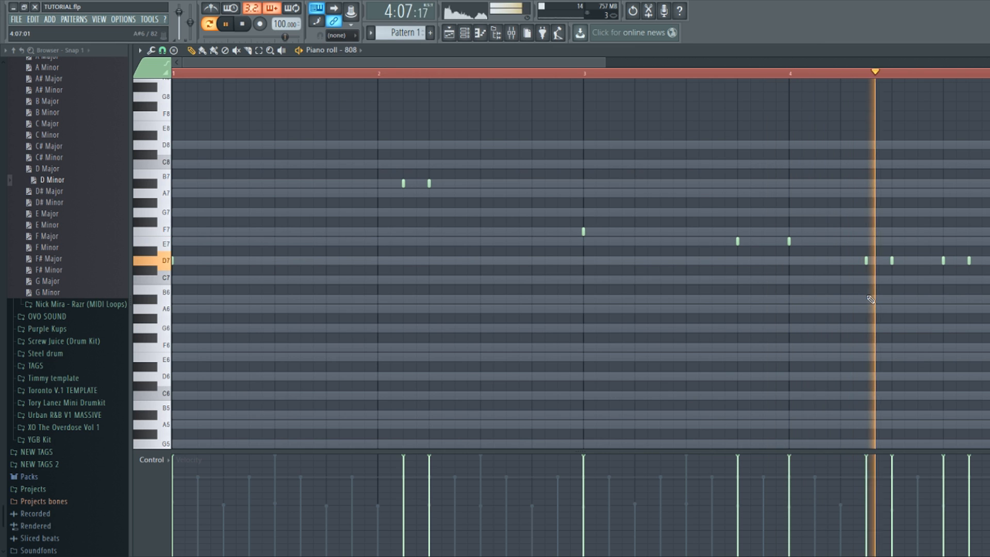
key("space")
- Try the last four 808 notes of bar 4 on F7 instead of D7 and play the pattern
left_click_drag(844, 237, 985, 310)
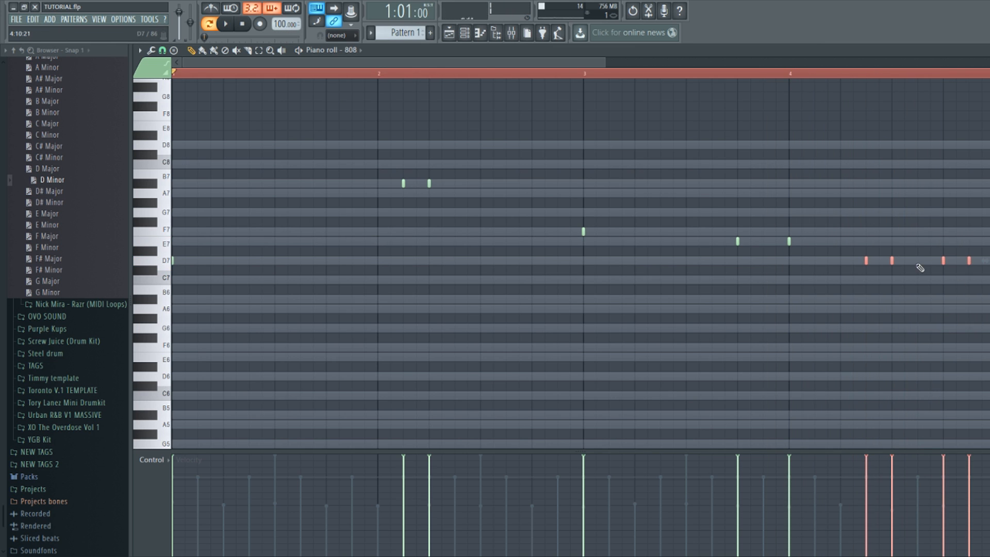
left_click_drag(891, 260, 892, 225)
key("space")
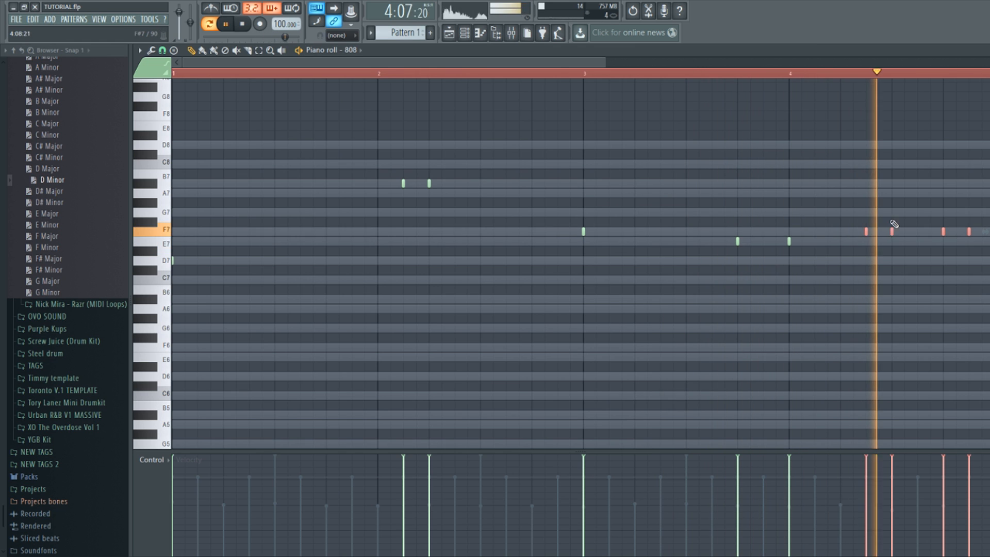
key("space")
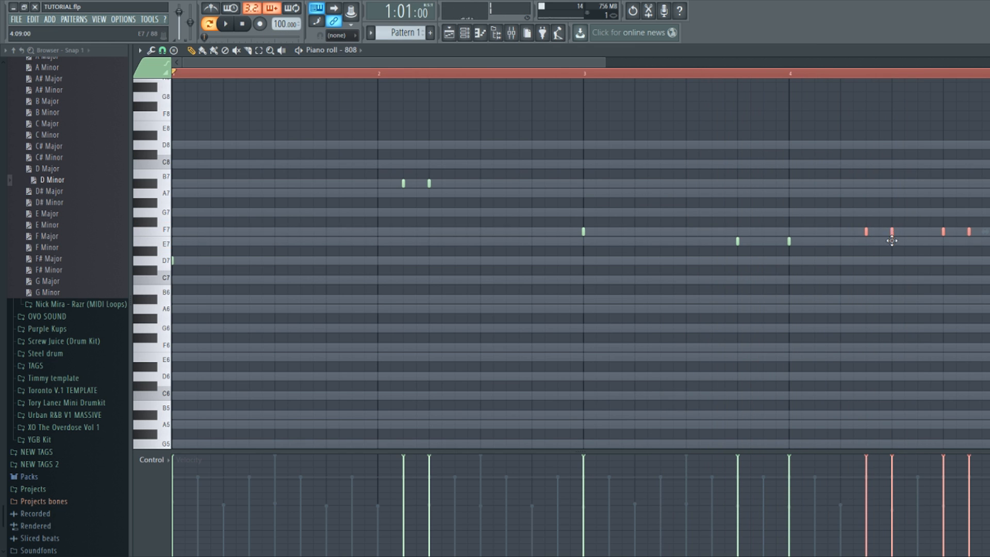
- Try the last four notes of bar 4 on E7 and the note on step 13 of bar 3 on F7, playing the pattern
left_click_drag(892, 232, 891, 241)
left_click(728, 241)
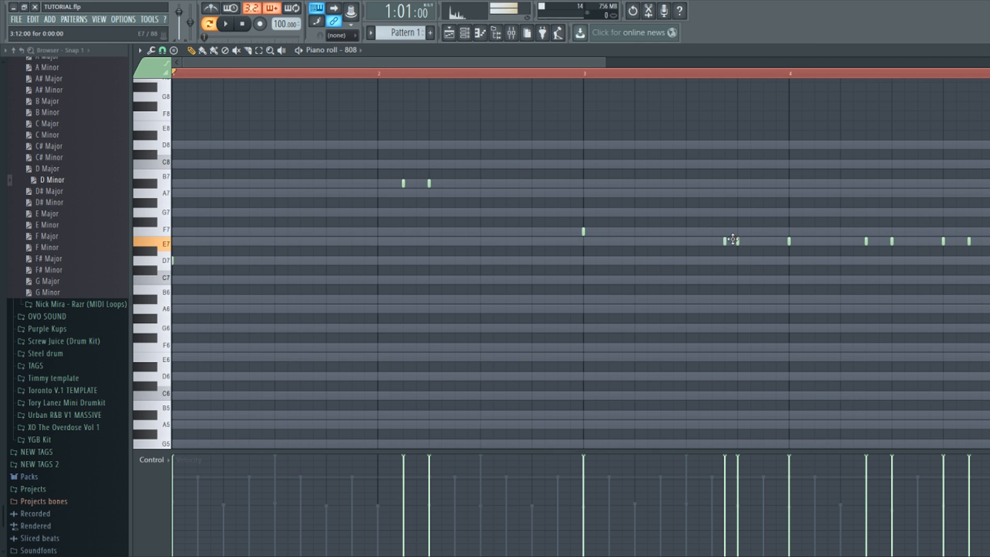
right_click(727, 240)
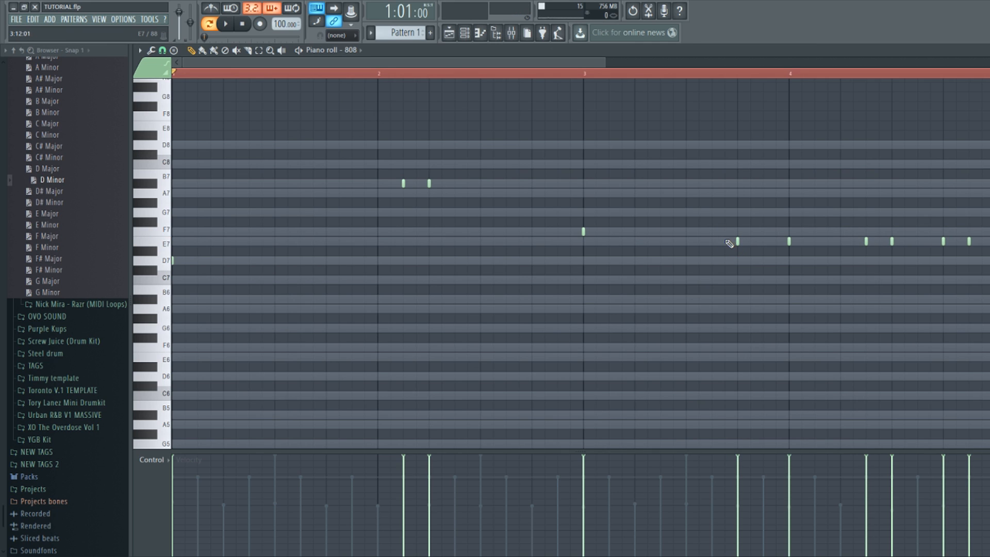
left_click_drag(736, 240, 733, 231)
key("space")
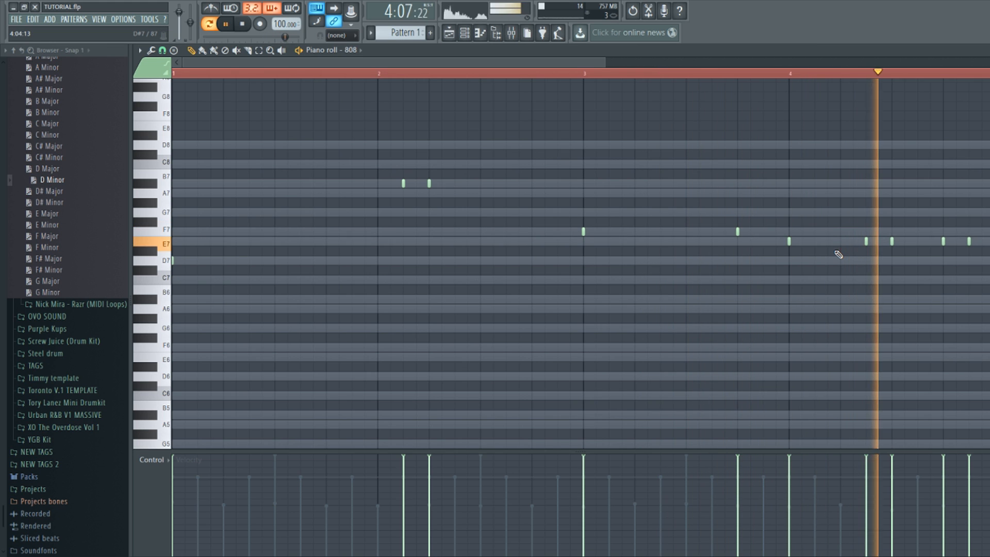
key("space")
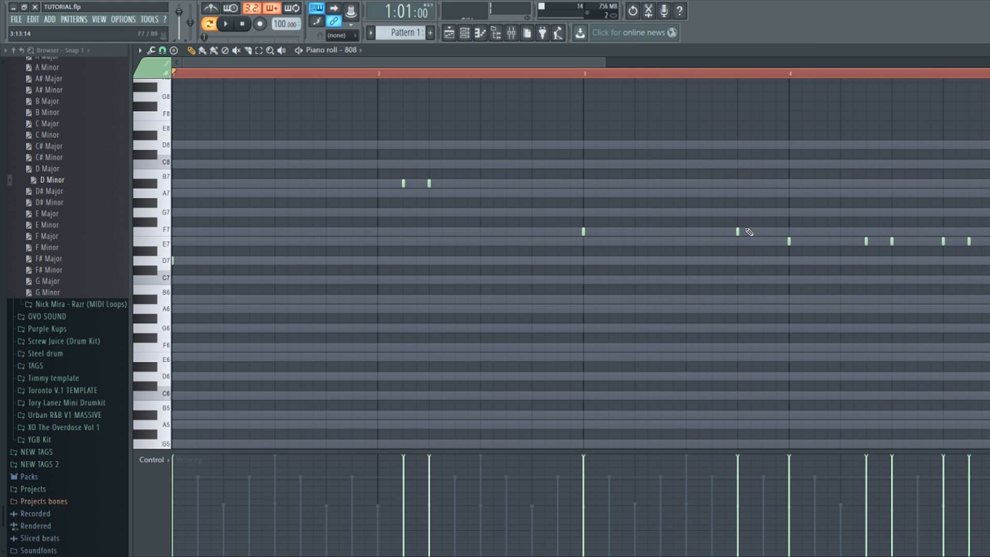
- Set the note on step 13 of bar 3 to E7 and all five bar 4 notes to F7, playing the pattern
mouse_move(737, 230)
left_mouse_down()
mouse_move(741, 248)
mouse_move(738, 237)
left_mouse_up()
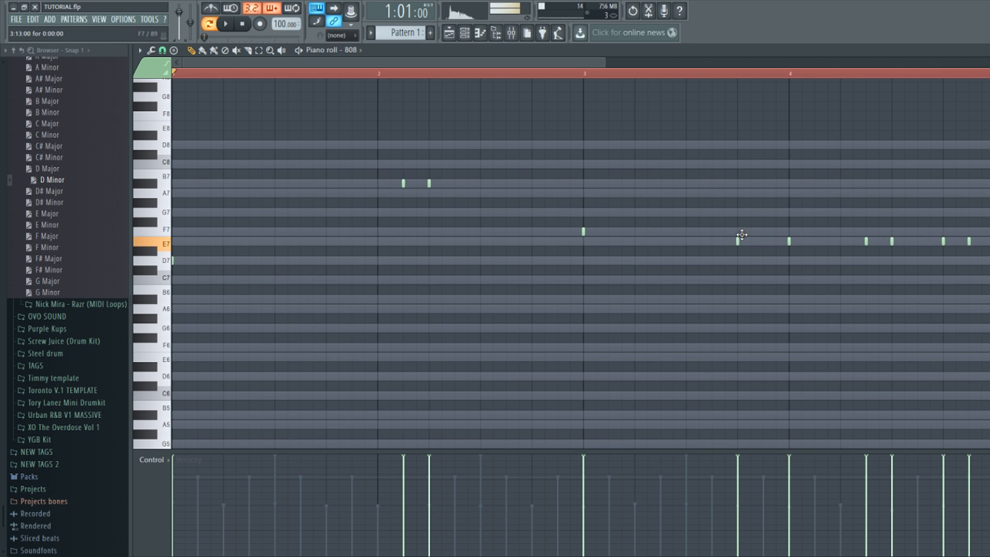
key("space")
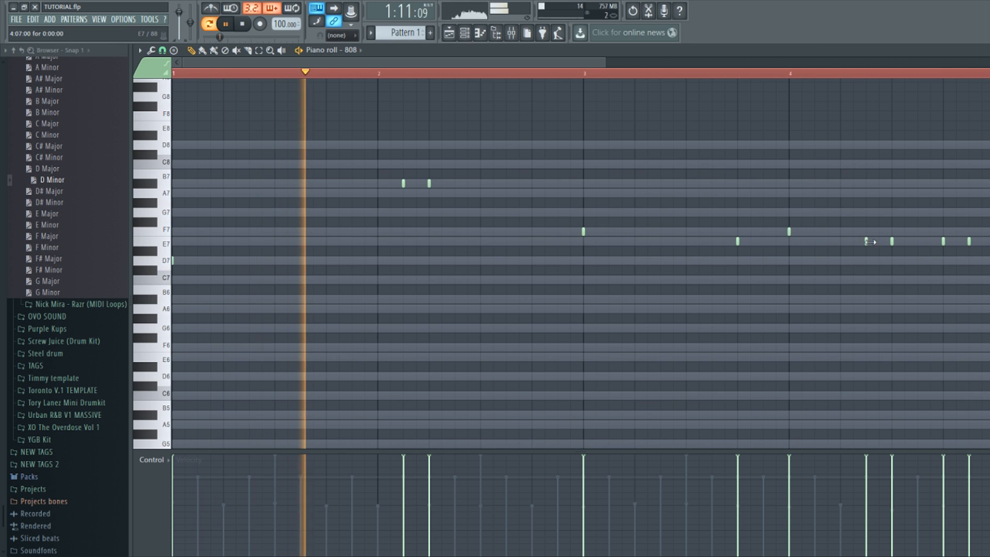
mouse_move(866, 240)
left_mouse_down()
mouse_move(866, 231)
mouse_move(939, 226)
left_mouse_up()
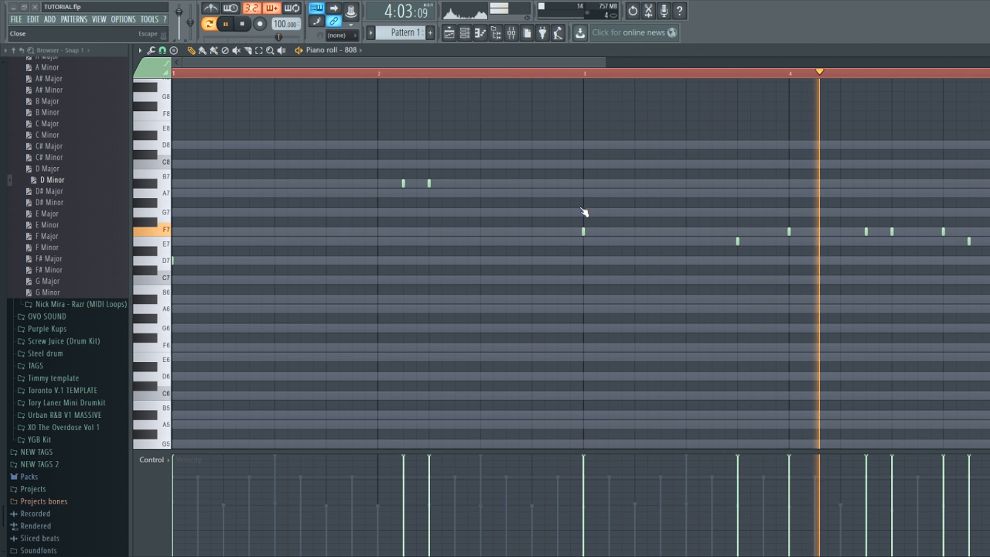
right_click(969, 241)
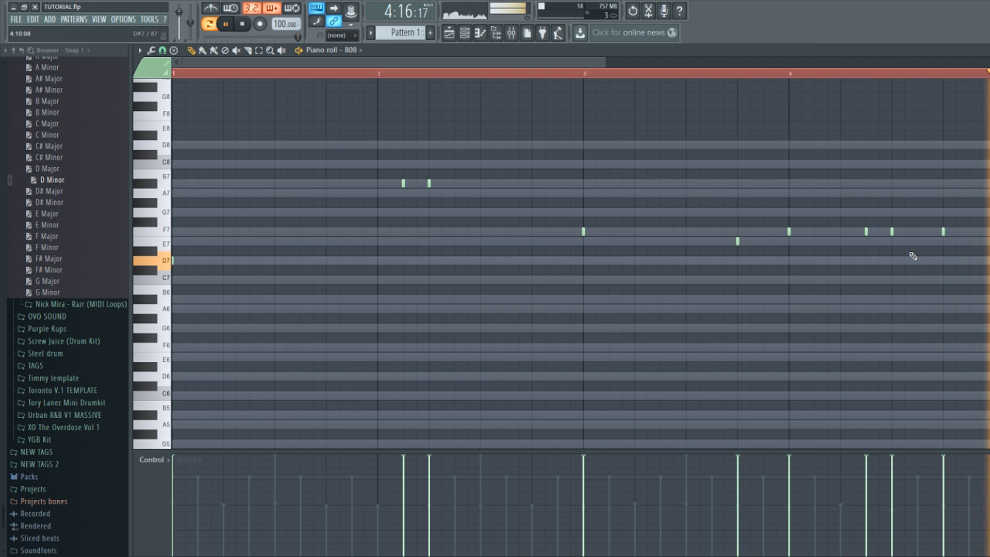
left_click(968, 232)
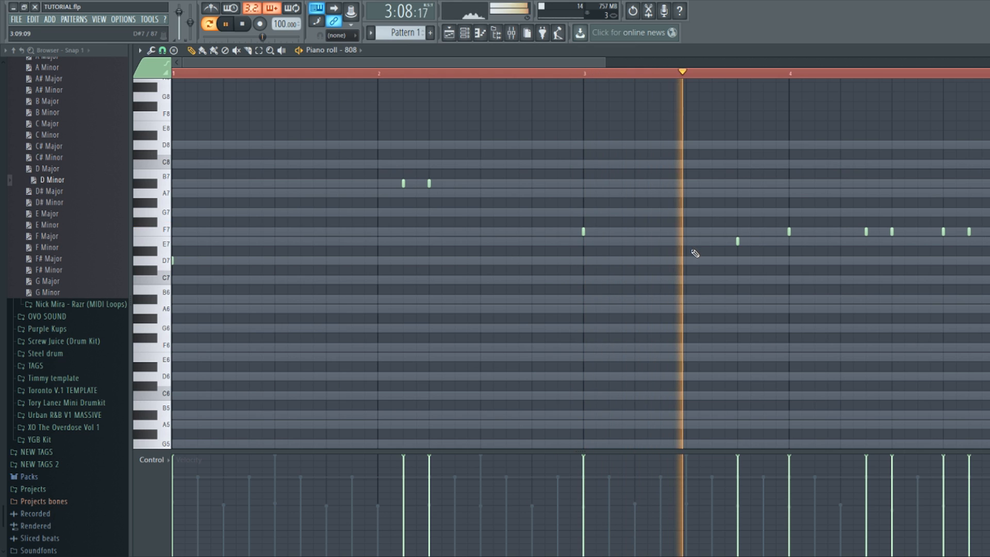
key("space")
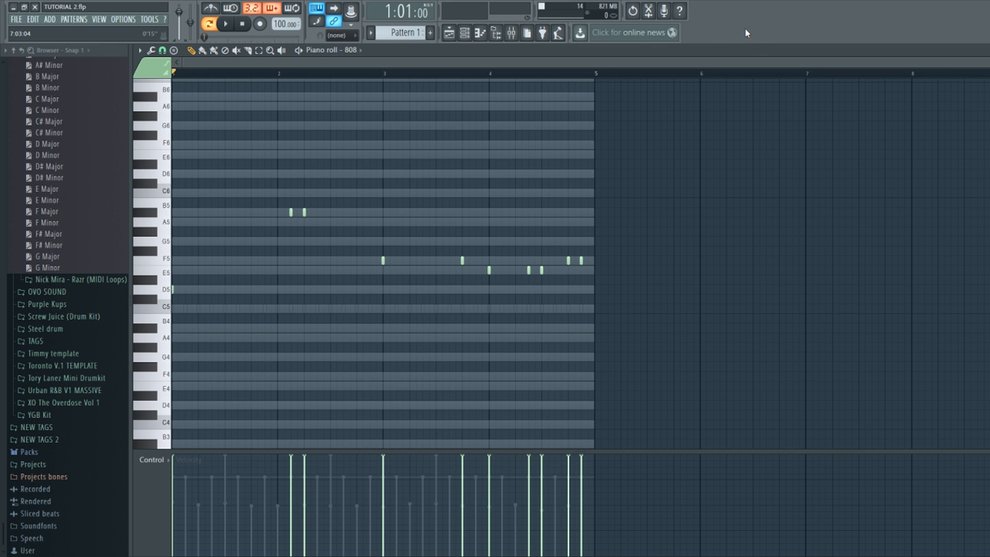
- Play the pattern with the 808 line and examine the HiHat FleX note velocities in its piano roll
key("space")
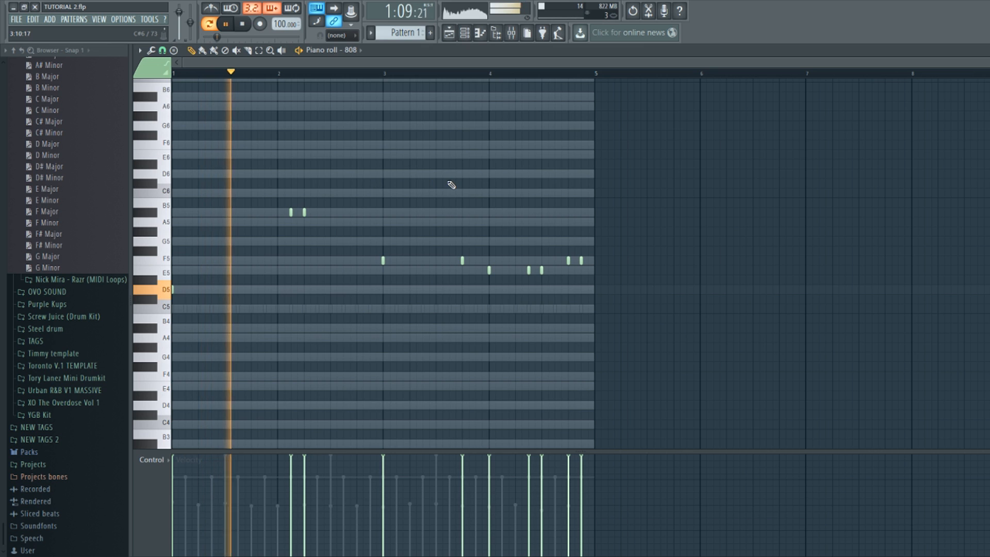
key("space")
left_click(471, 38)
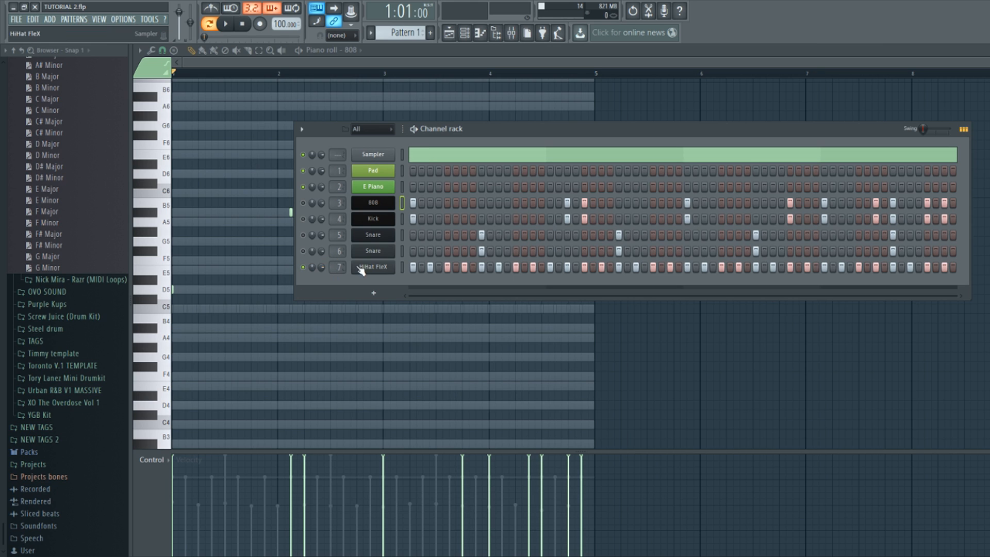
left_click(402, 267)
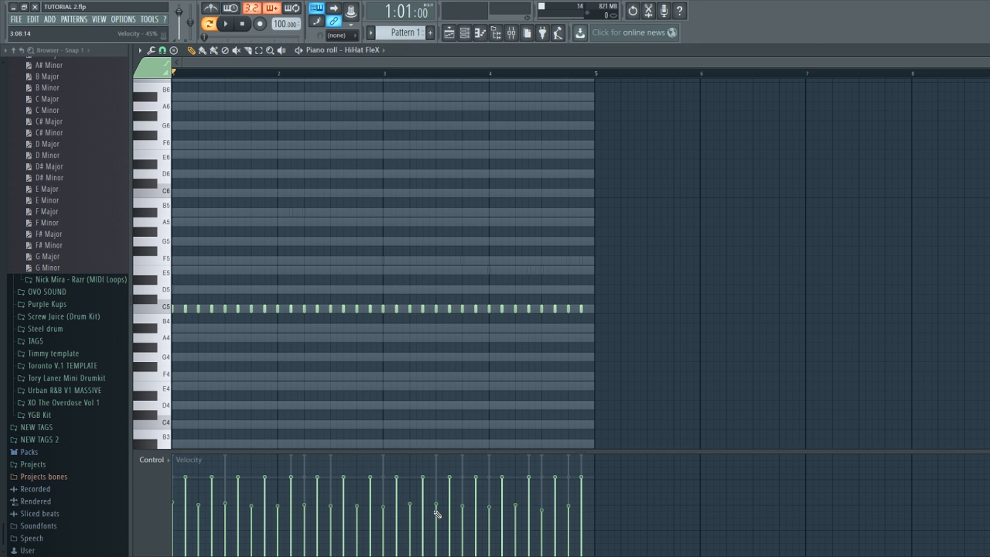
key("space")
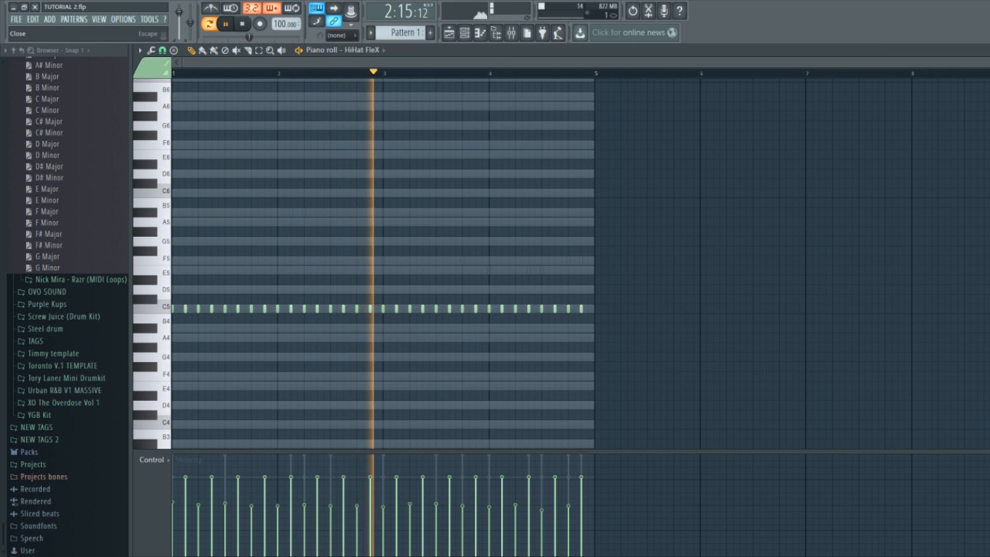
key("F7")
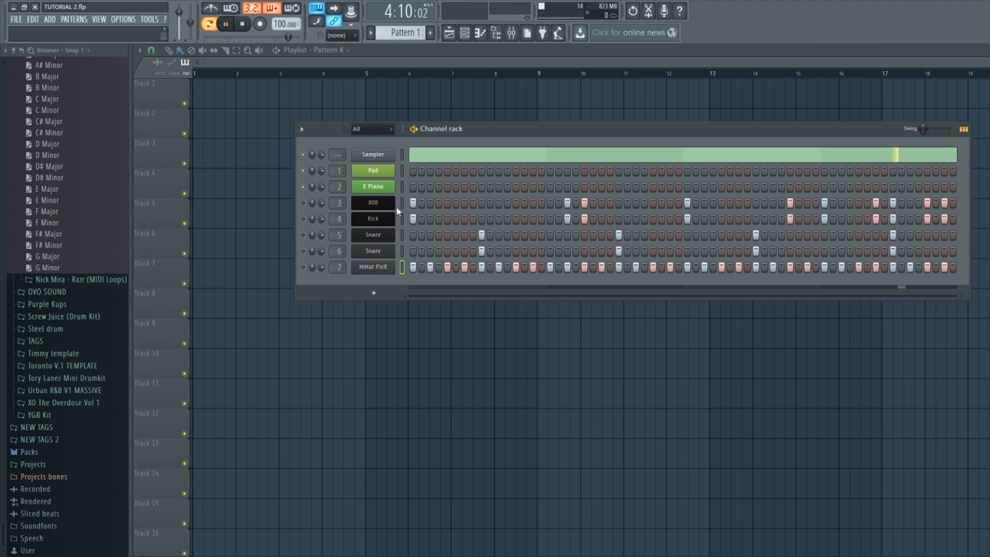
key("space")
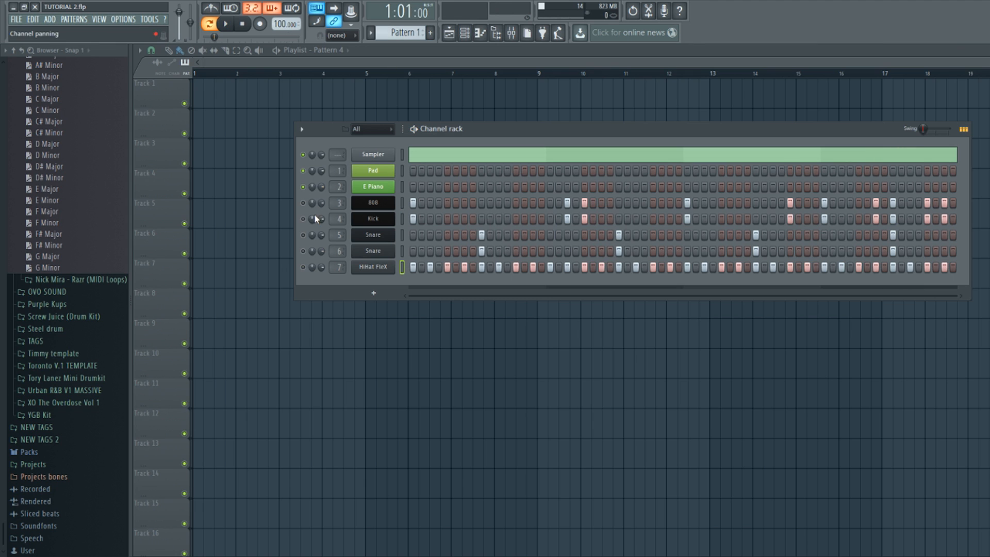
- Inspect the synth patch on the Pad channel and open the Pad's piano roll
left_click(373, 171)
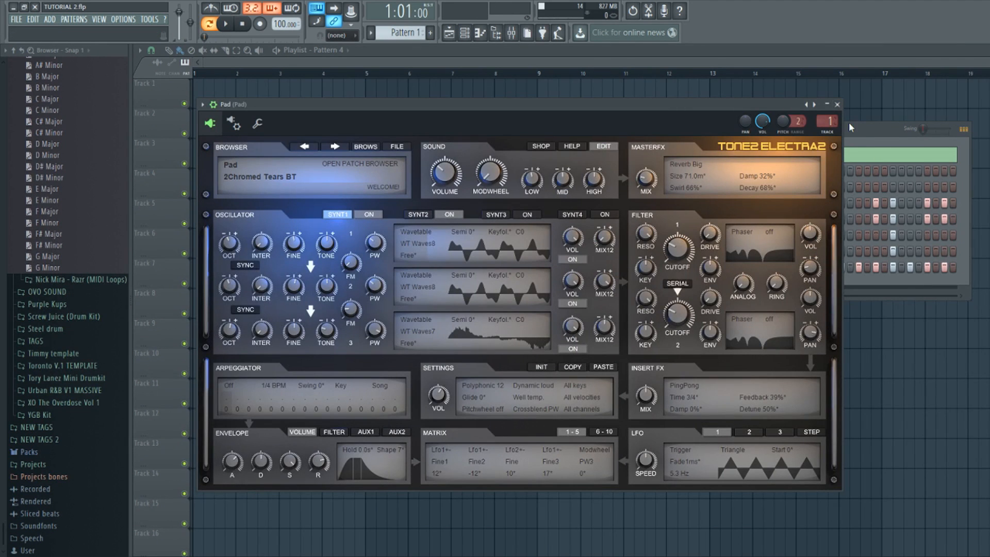
left_click(837, 105)
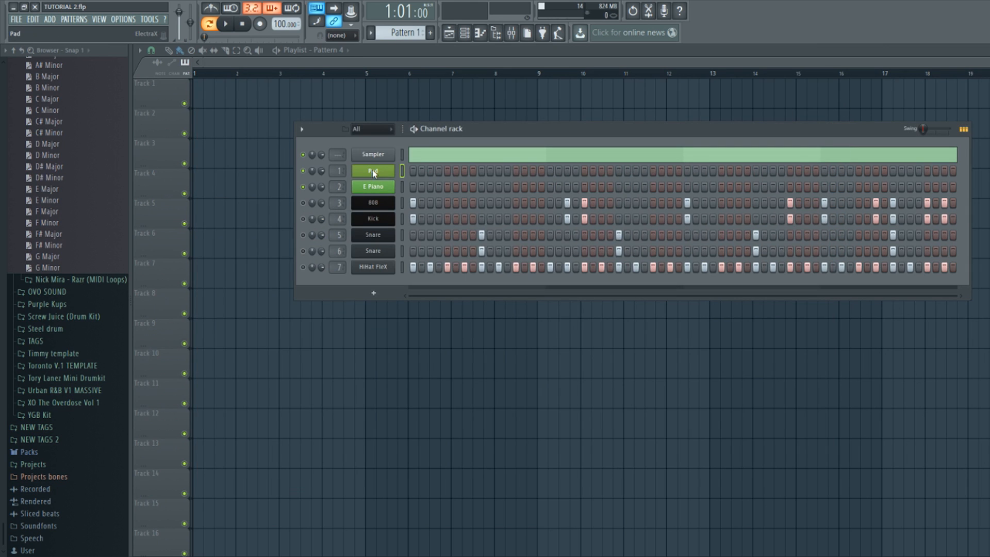
key("F7")
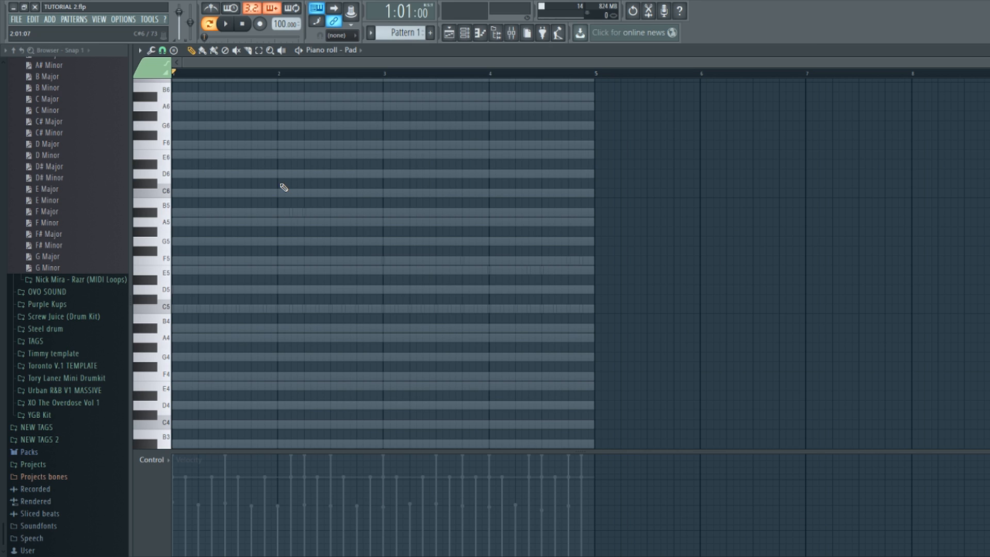
- Place trial Pad notes C6, D6, G5 and D5 around the end of bar 1 and delete all four
left_click(254, 193)
left_click(261, 174)
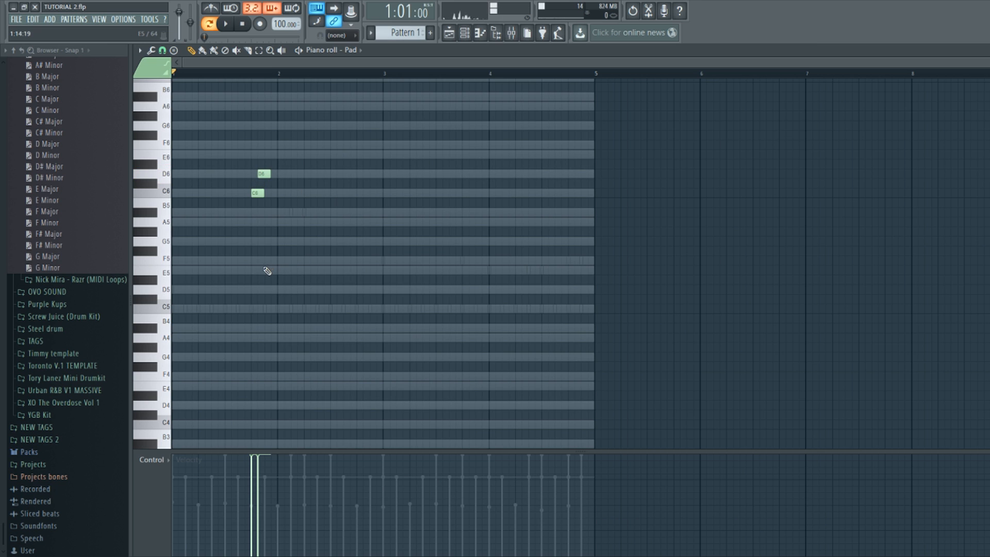
left_click(271, 241)
left_click(284, 290)
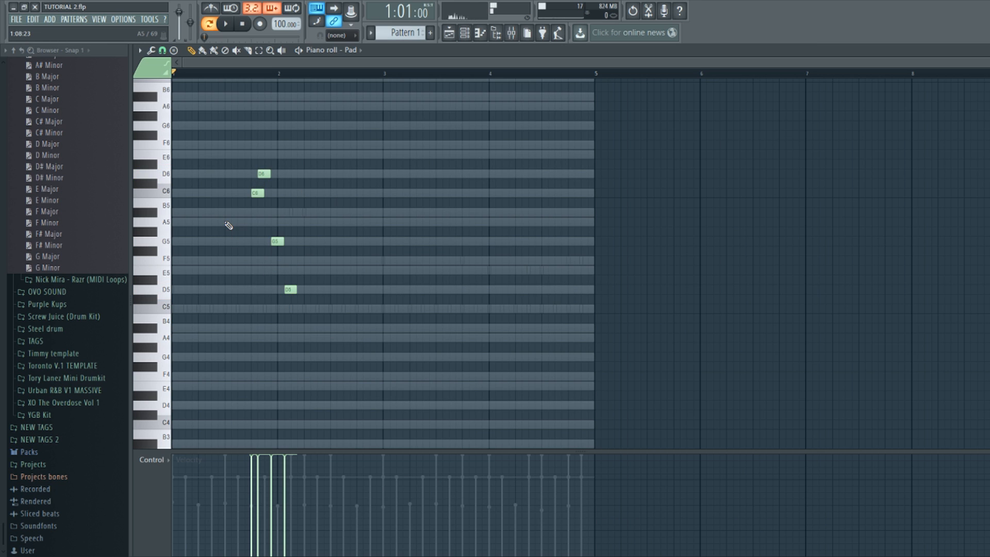
right_click(257, 193)
right_click(277, 240)
right_click(263, 174)
right_click(290, 290)
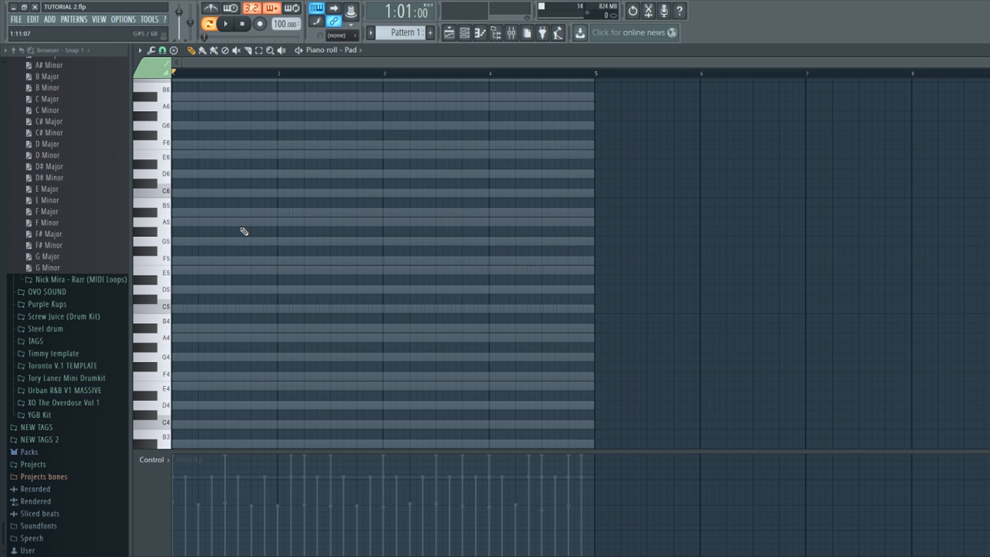
- Place semitone note pairs A#5/A5, F5/E5, A#4/A4 and F6/E6 near the start of bar 2 in the Pad's piano roll
left_click(288, 212)
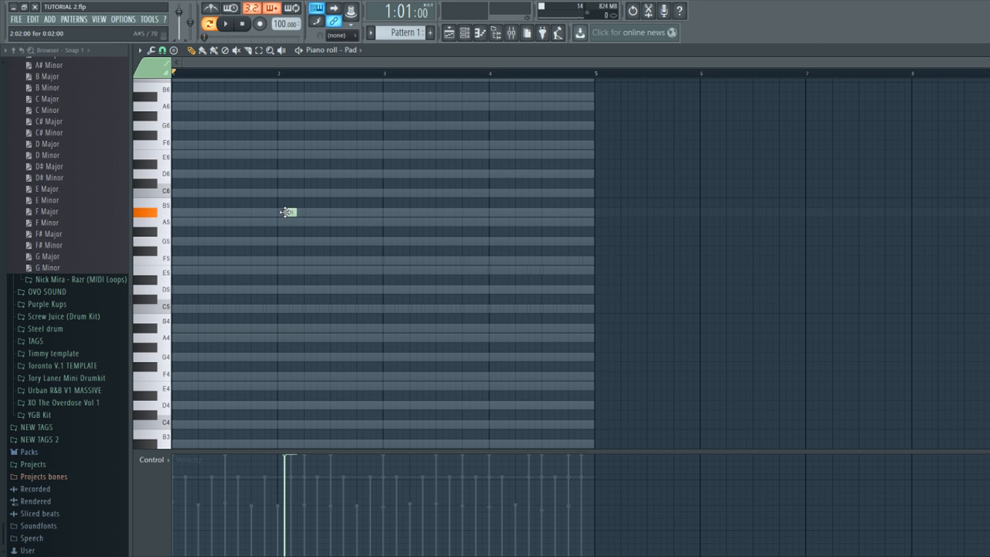
left_click(287, 221)
left_click(294, 261)
left_click(286, 271)
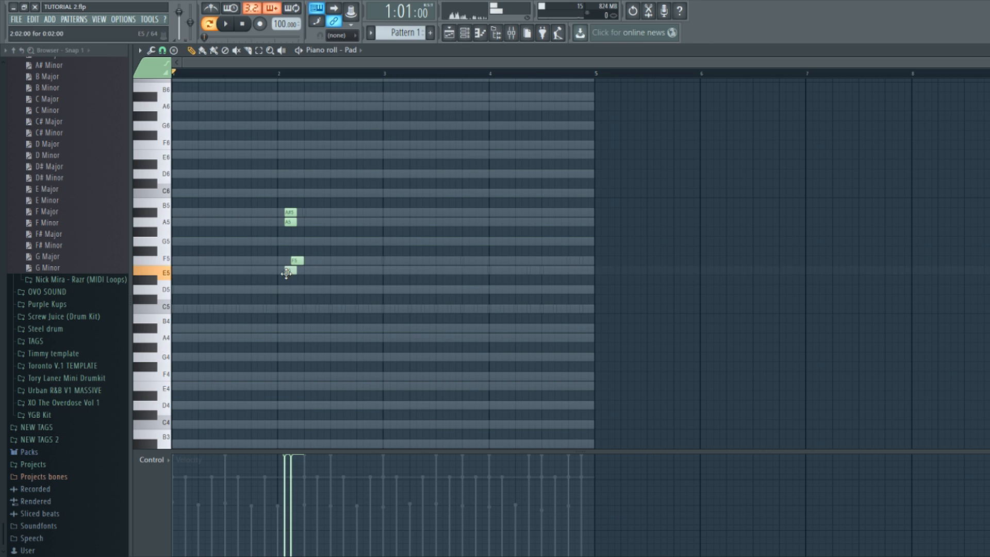
left_click(294, 337)
left_click(294, 328)
left_click(281, 144)
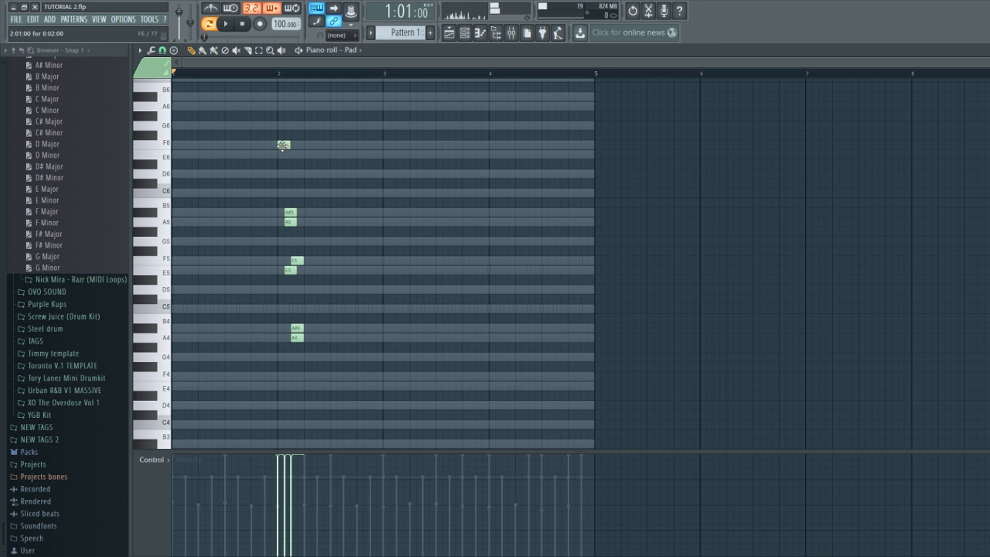
left_click(287, 154)
- Delete all the trial semitone note pairs near the start of bar 2 from the Pad's piano roll
right_click(283, 144)
right_click(290, 154)
right_click(290, 212)
right_click(290, 221)
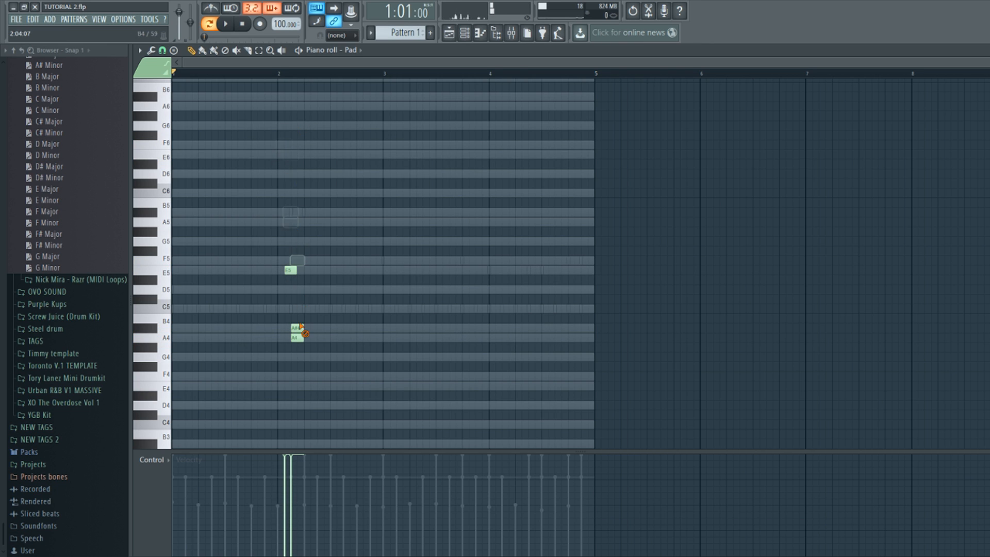
right_click(297, 328)
right_click(297, 338)
right_click(297, 260)
right_click(291, 270)
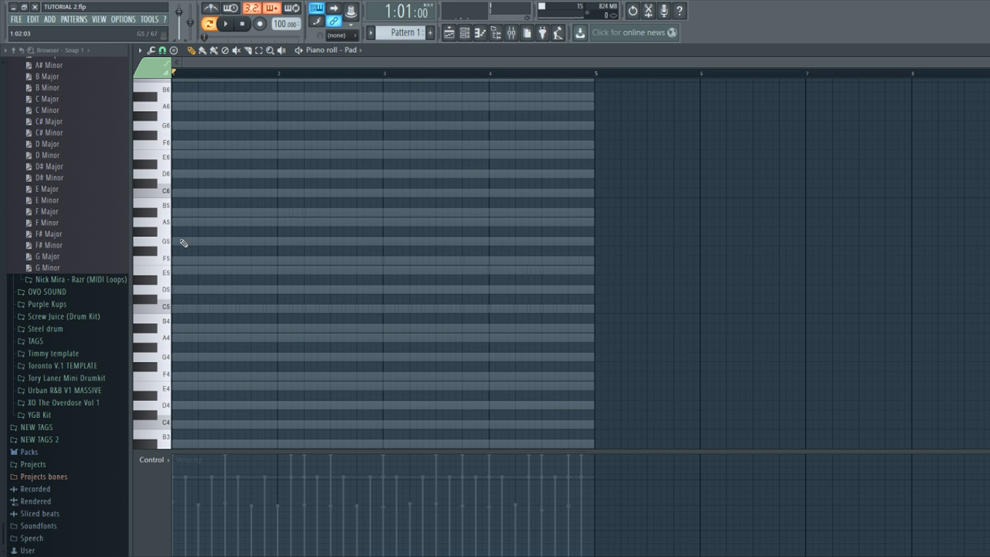
- Place Pad notes D5 at the start of bar 1, A#5 mid-bar 1, A5 at the start of bar 2 and F5 near mid-bar 2
left_click(178, 290)
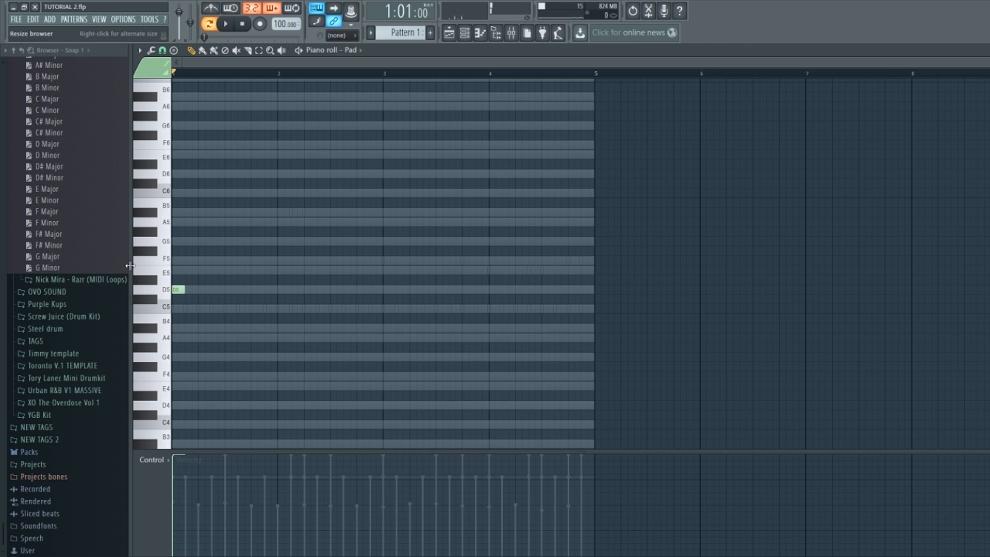
left_click(190, 290)
right_click(188, 292)
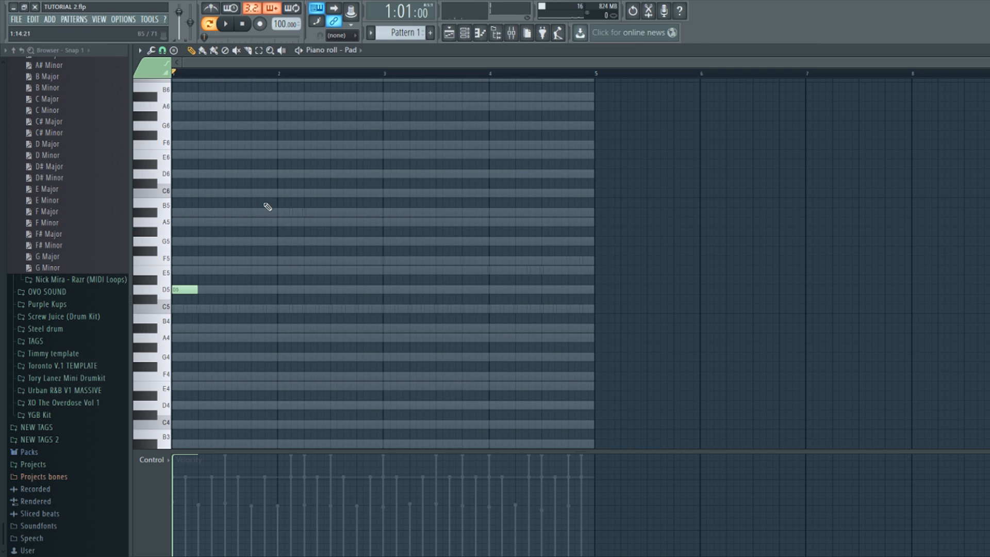
key("space")
left_click(244, 212)
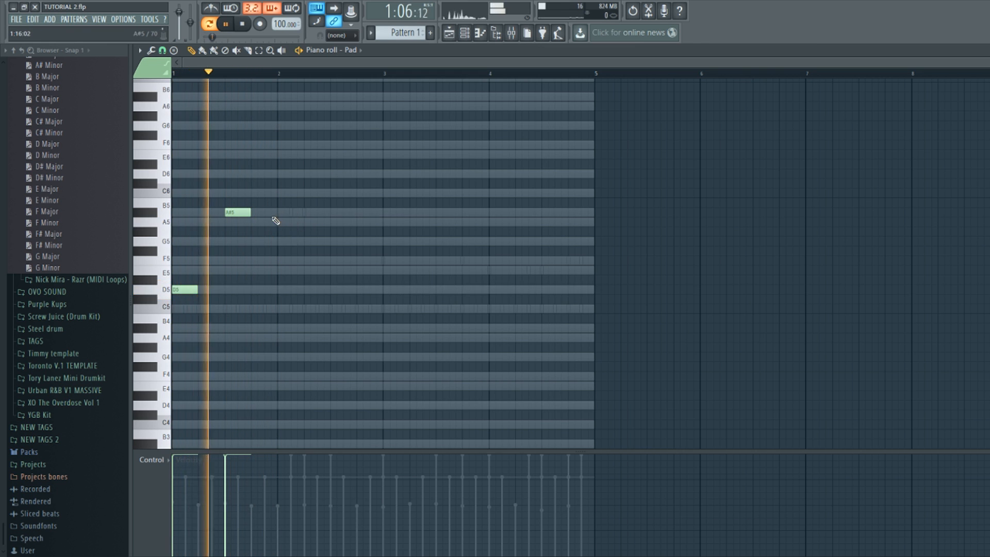
left_click(281, 222)
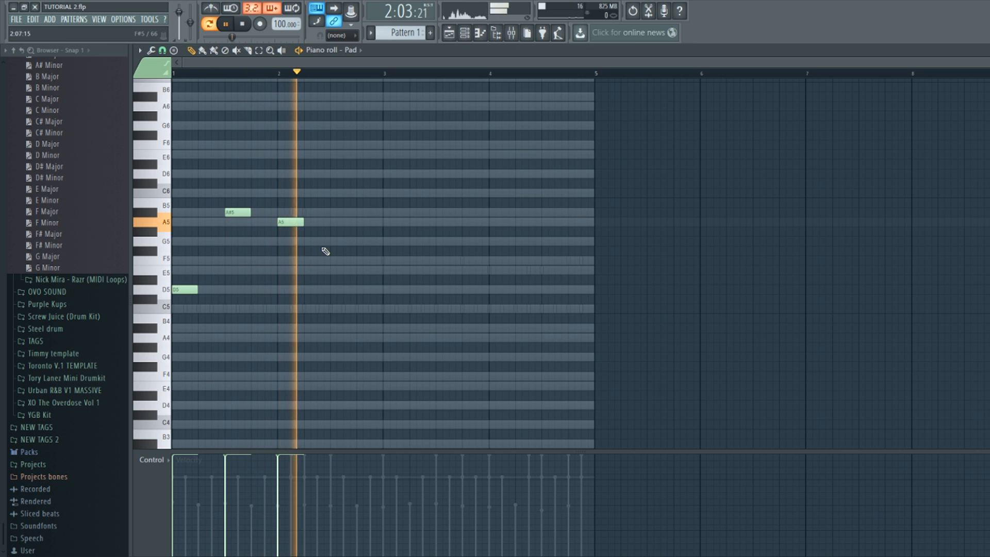
left_click(338, 260)
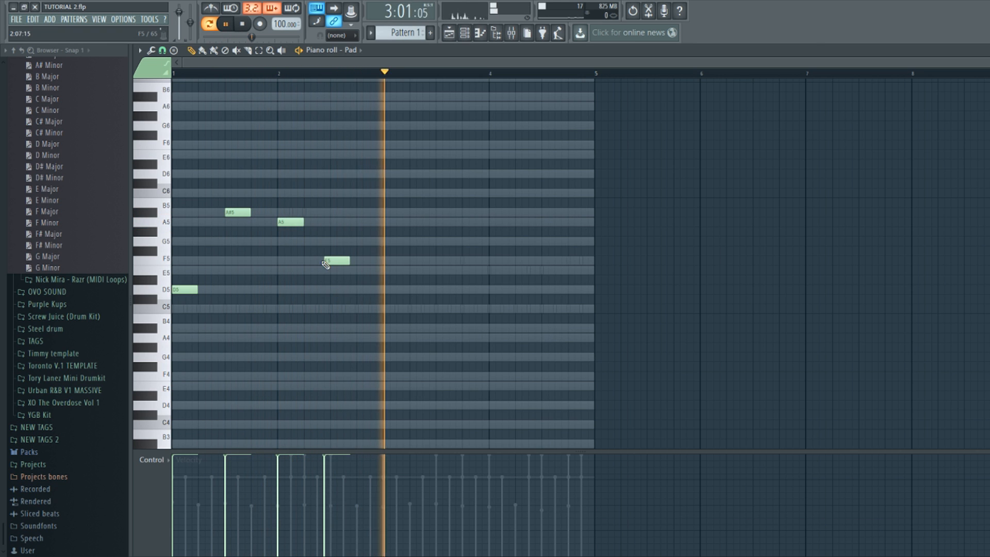
- Shorten the Pad's F5 to two steps at mid-bar 2, and add E5 late in bar 2 and D5 at the start of bar 3
key("space")
key("space")
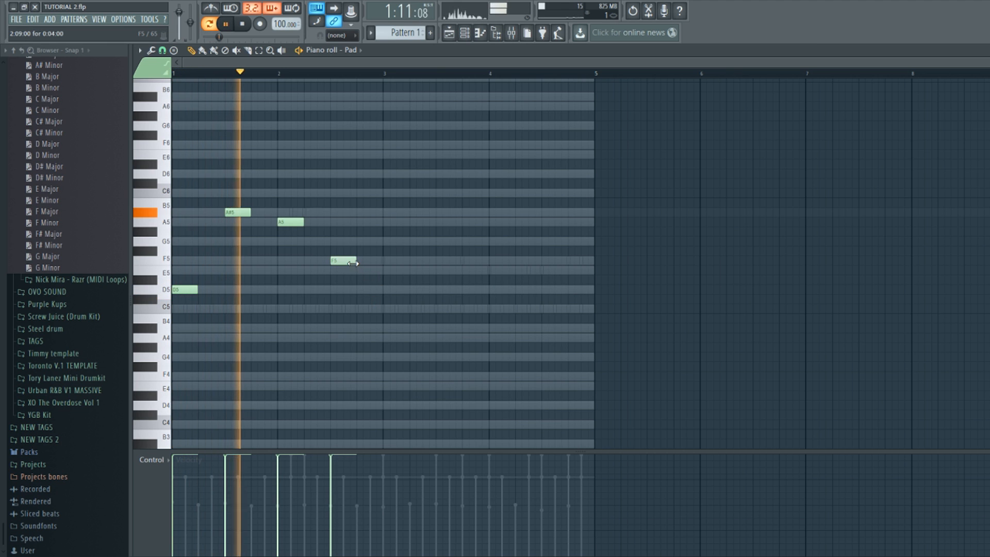
left_click_drag(353, 262, 342, 263)
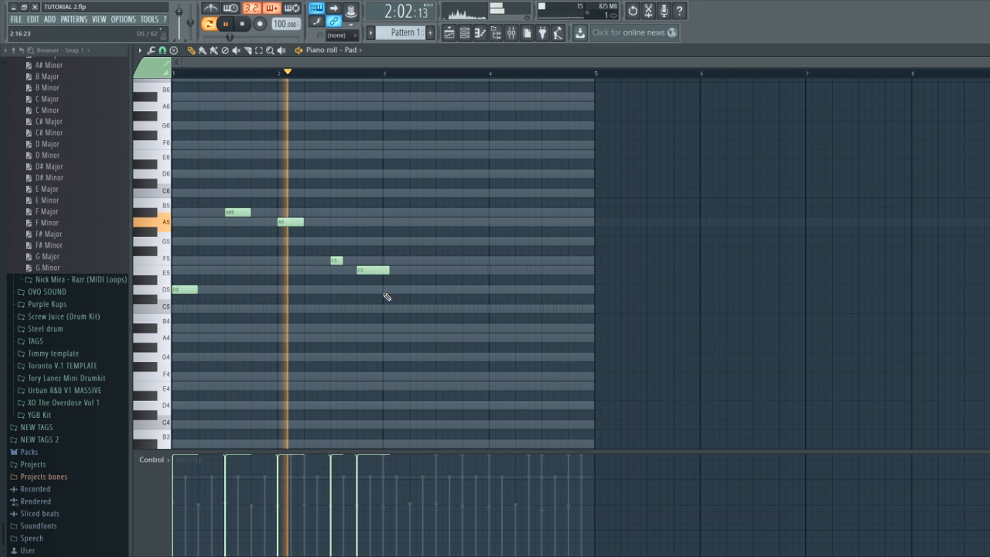
left_click(388, 289)
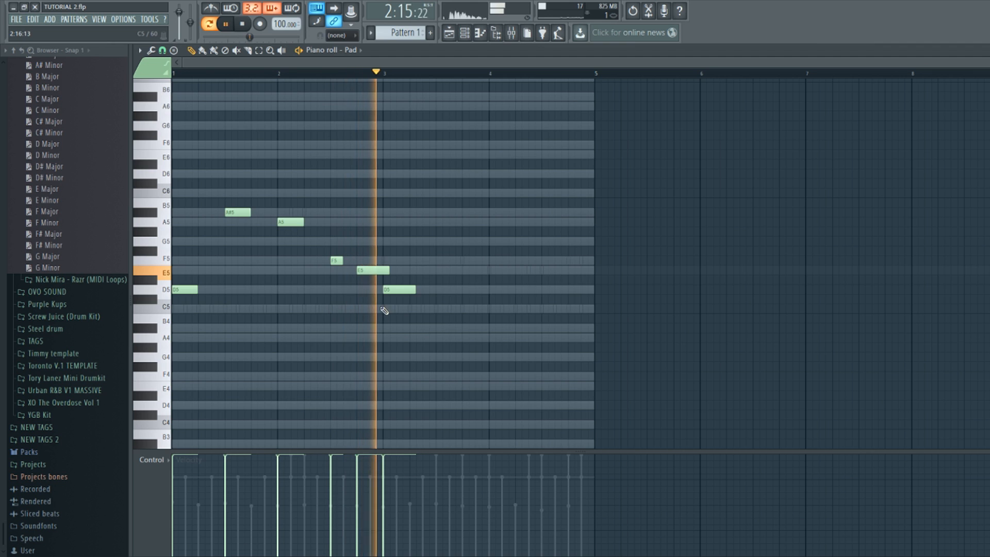
left_click_drag(384, 271, 383, 270)
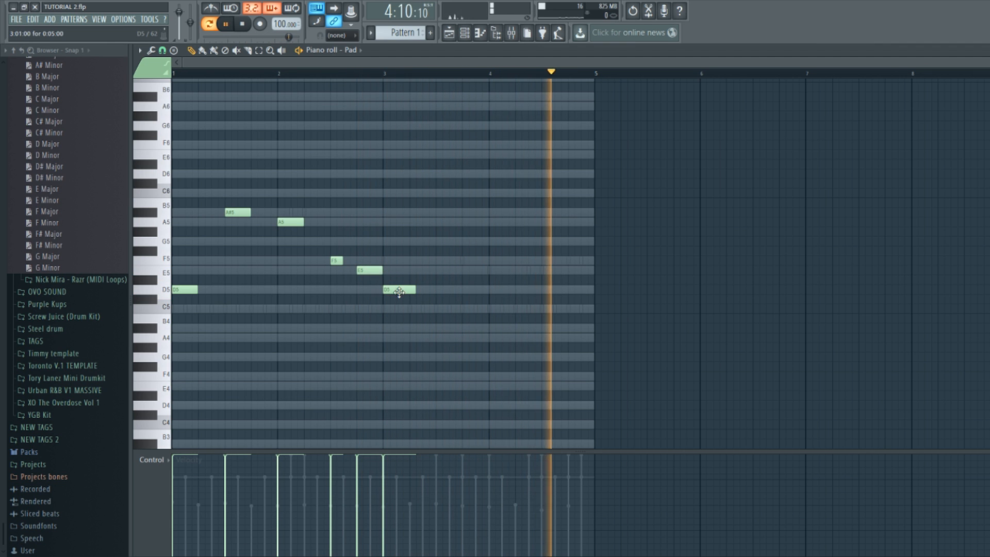
- Add four-step Pad notes A#4 at mid-bar 3 and A4 at the start of bar 4, and trim bar 3's D5 to match
key("space")
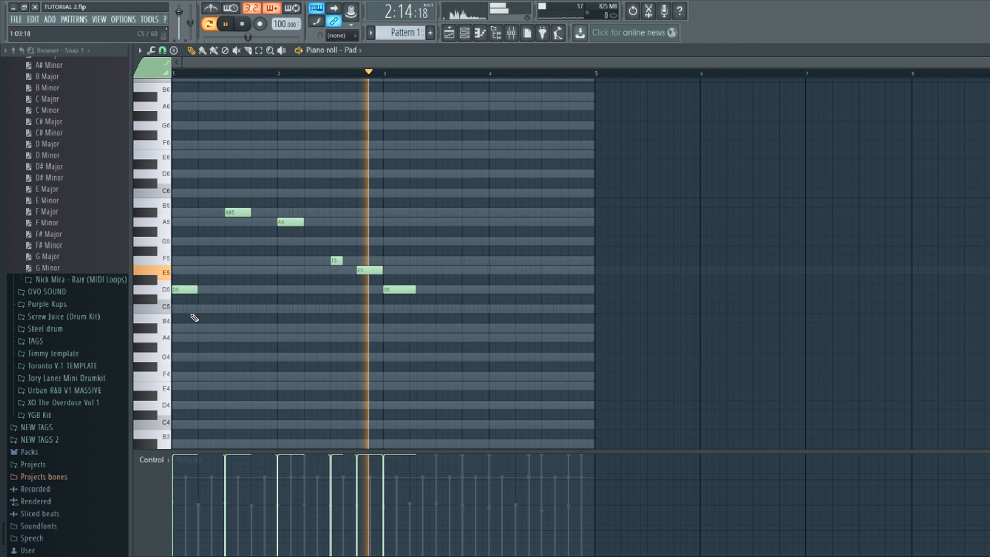
left_click(498, 328)
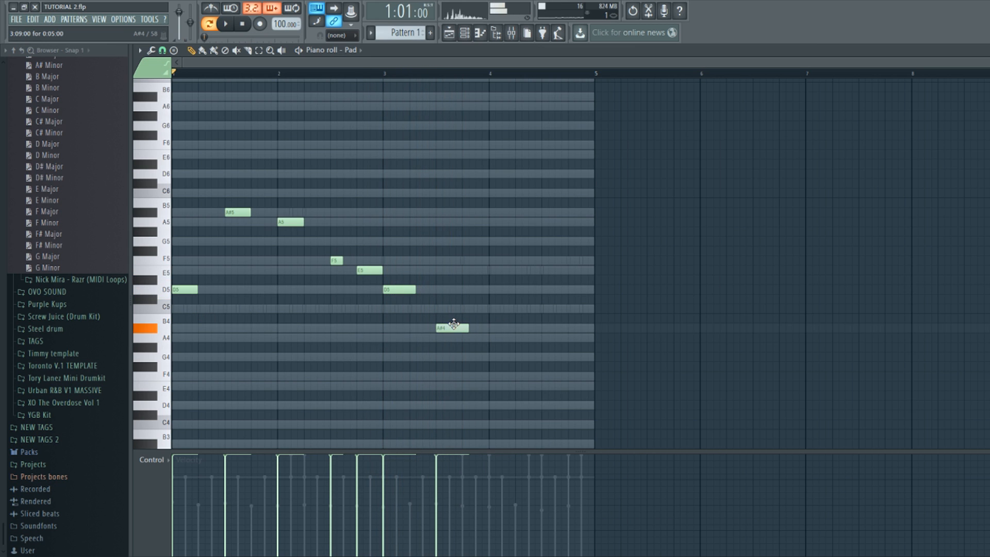
left_click_drag(467, 328, 460, 328)
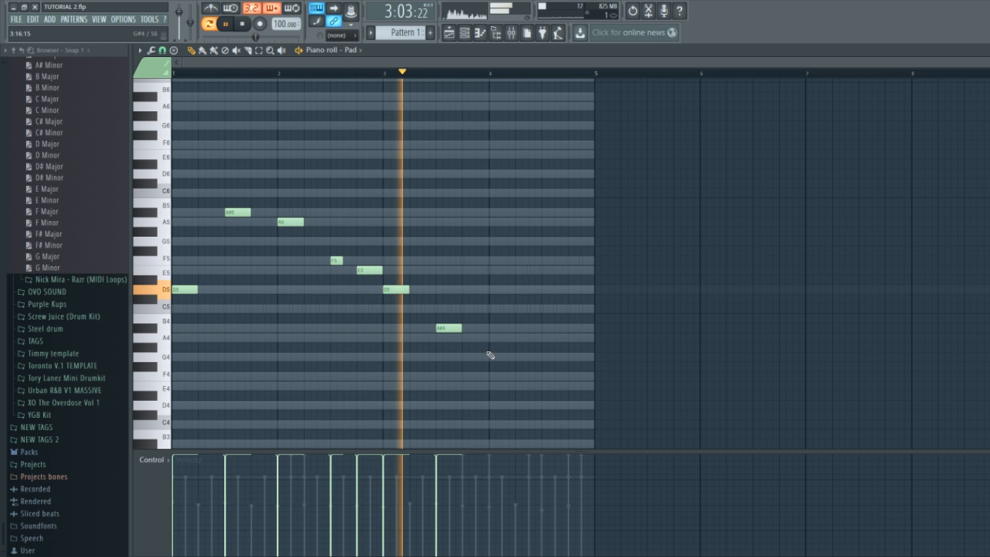
left_click(495, 338)
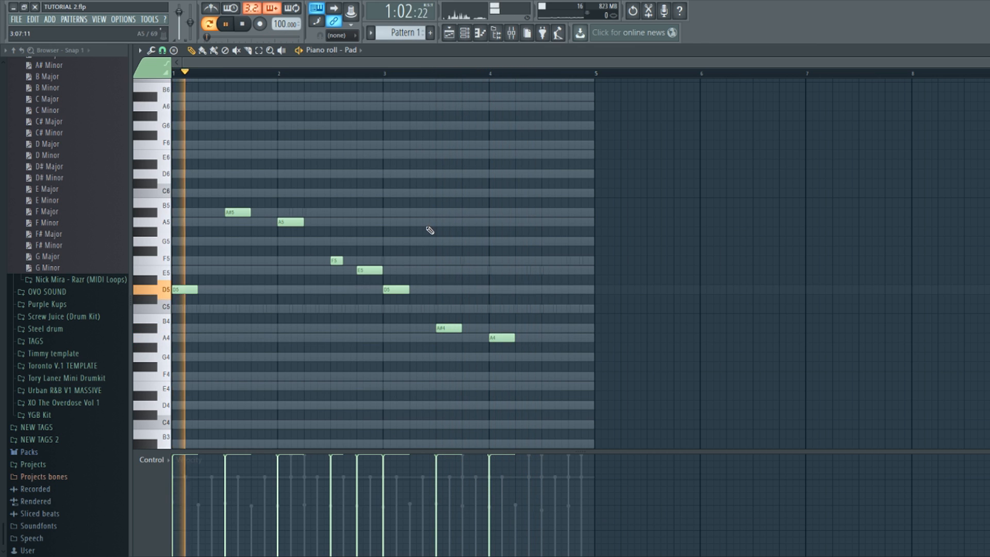
- Inspect the E Piano channel's Lounge Lizard program list and return to the E Piano's piano roll
left_click(464, 32)
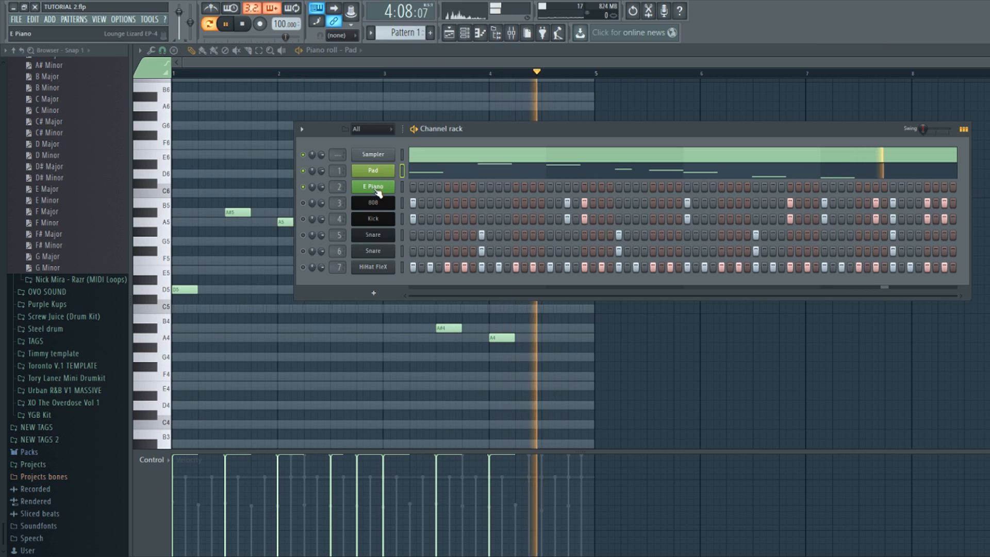
key("F7")
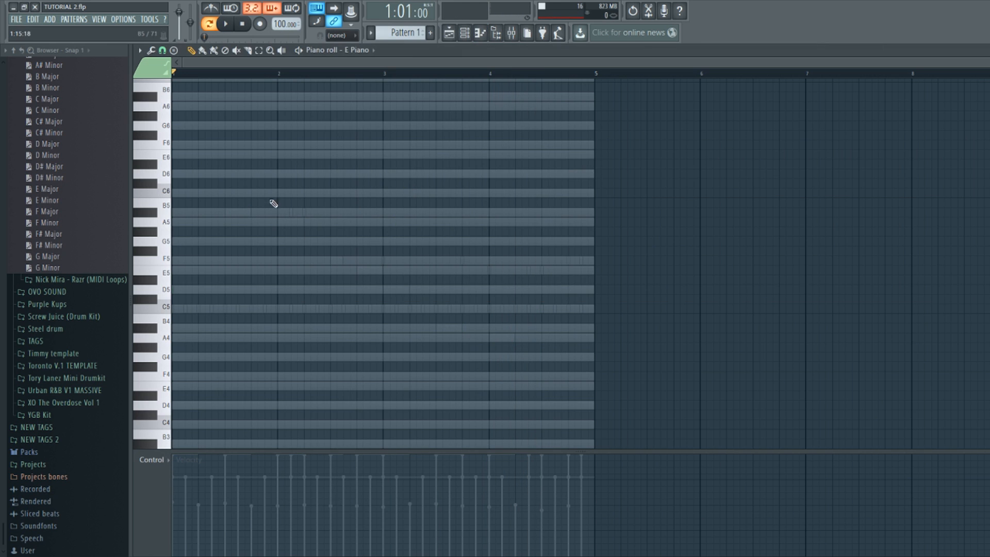
left_click(465, 33)
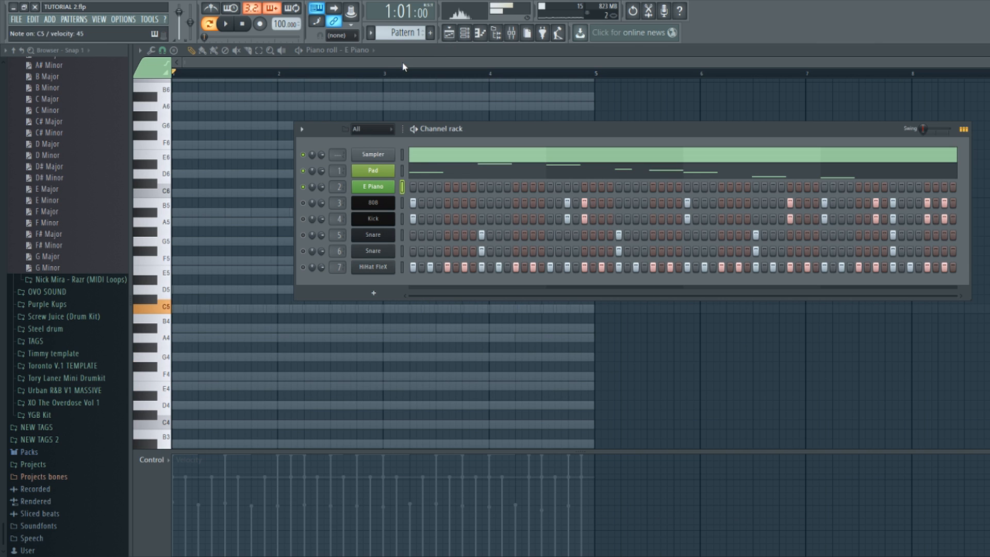
left_click(378, 193)
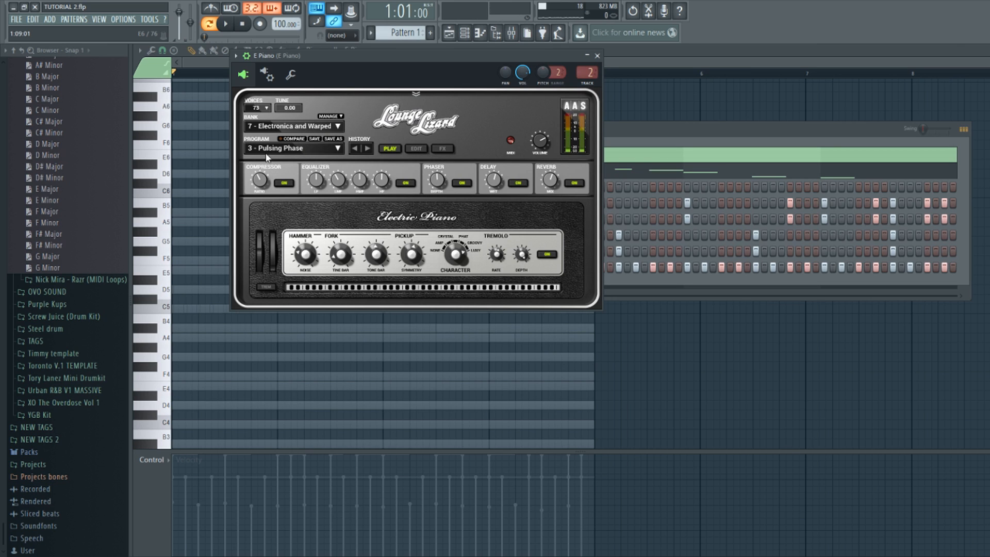
left_click(290, 148)
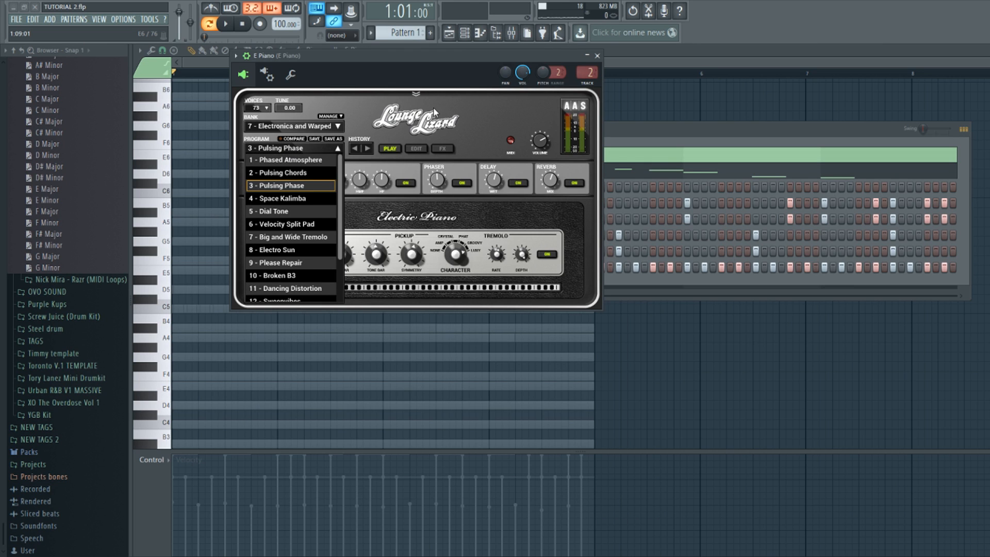
left_click(597, 56)
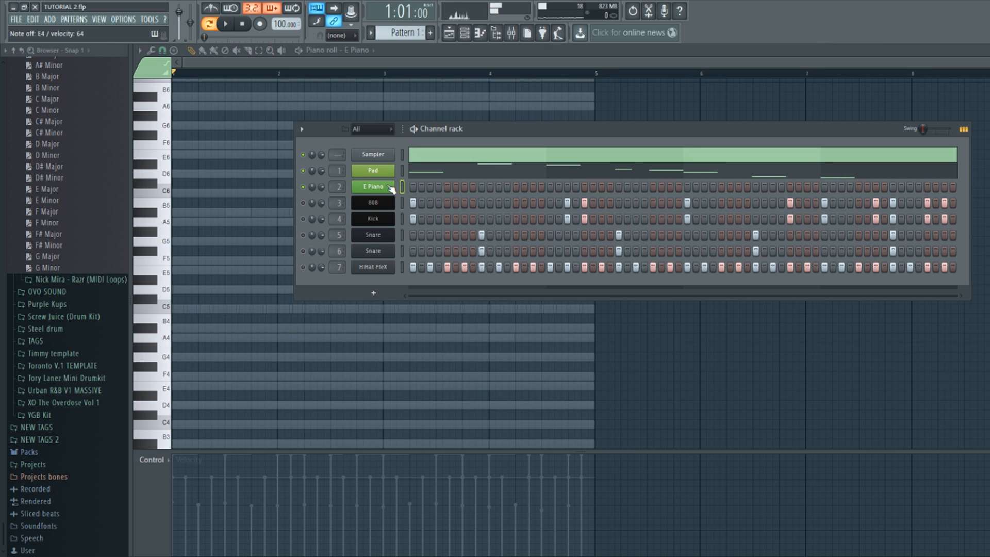
left_click(432, 65)
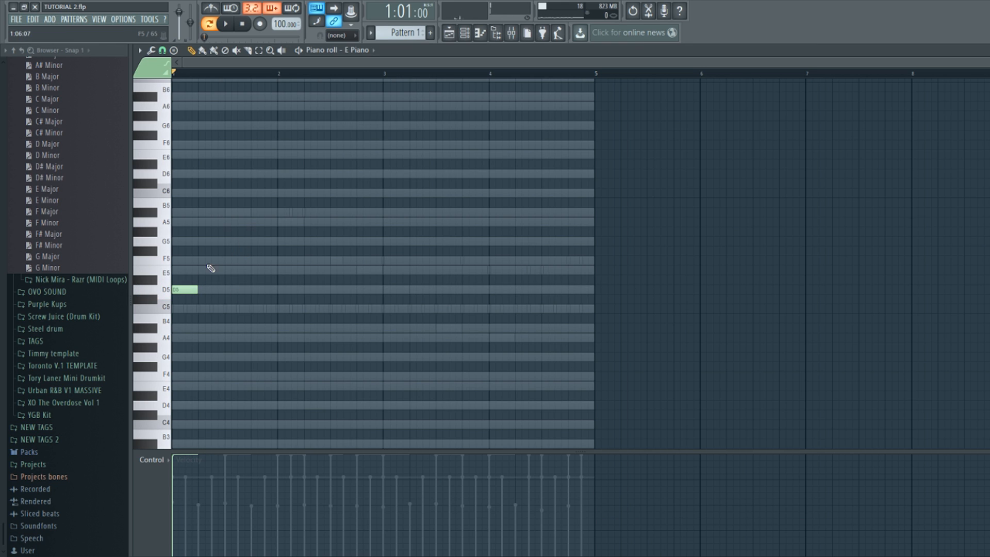
- Try an E Piano phrase with F5 and A#5 in bar 1, and G#5 replaced by A5 at the start of bar 2
left_click(240, 212)
left_click(280, 231)
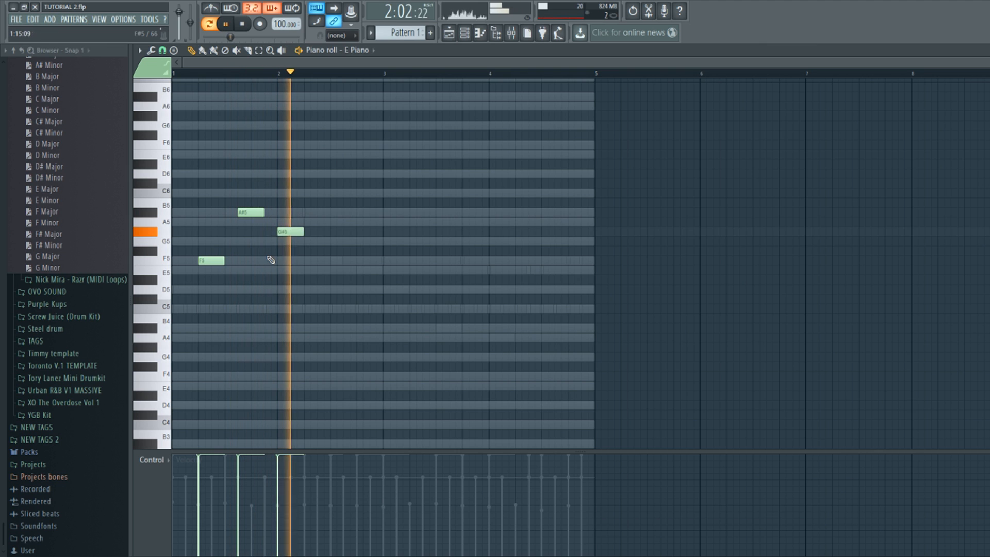
right_click(292, 233)
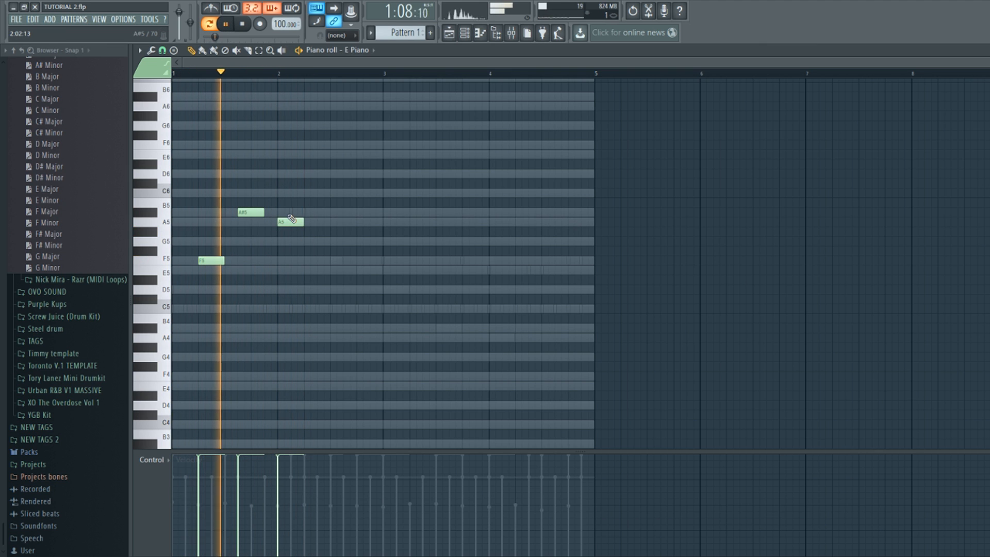
key("space")
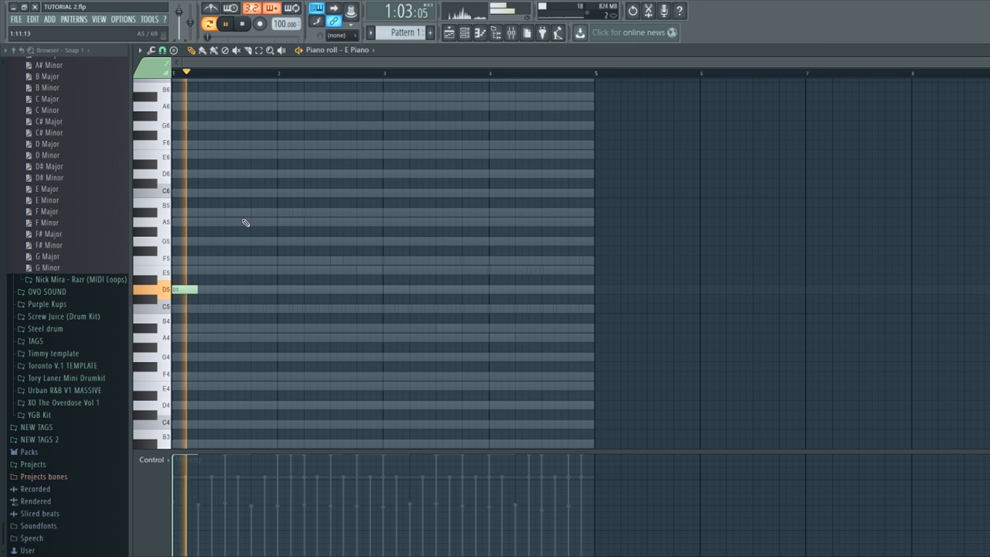
- Try E Piano notes A#5 at mid-bar 1 and A5 at the start of bar 2, and delete both
left_click(237, 212)
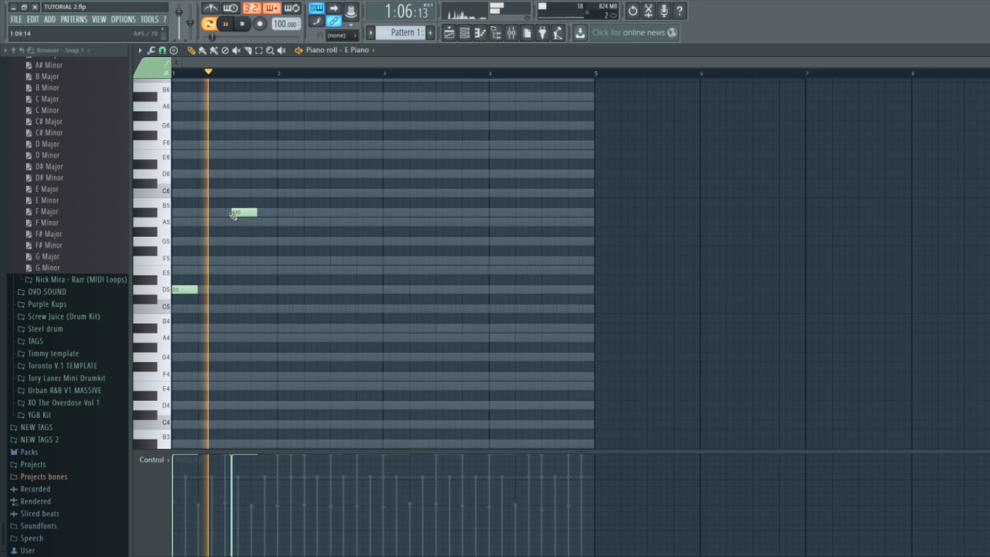
left_click(279, 222)
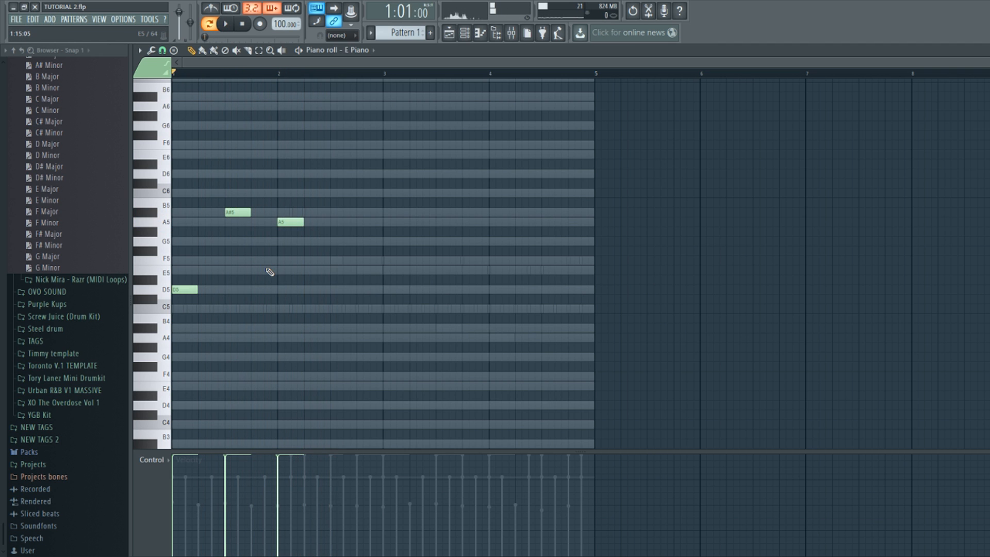
scroll(305, 271, "up", 4)
scroll(309, 294, "down", 5)
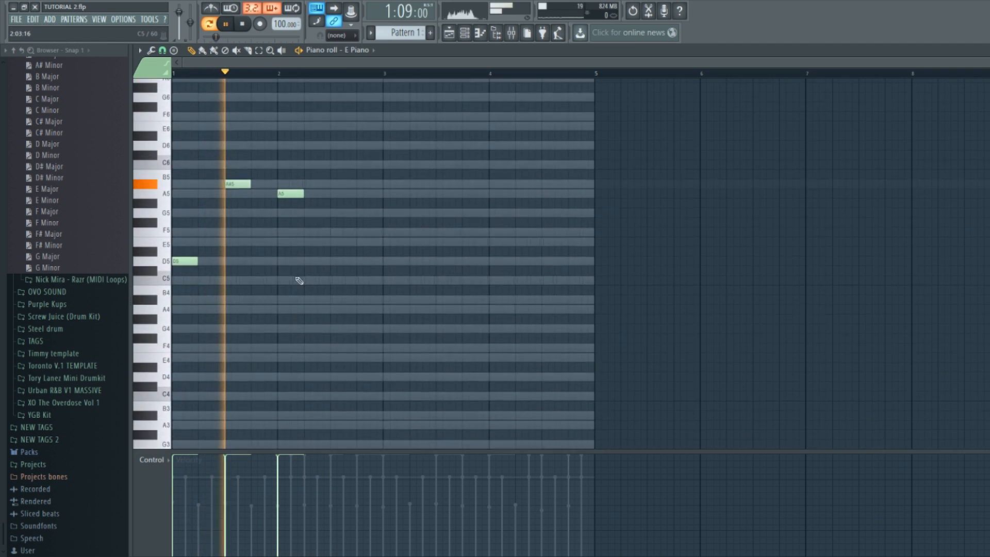
right_click(292, 193)
right_click(244, 184)
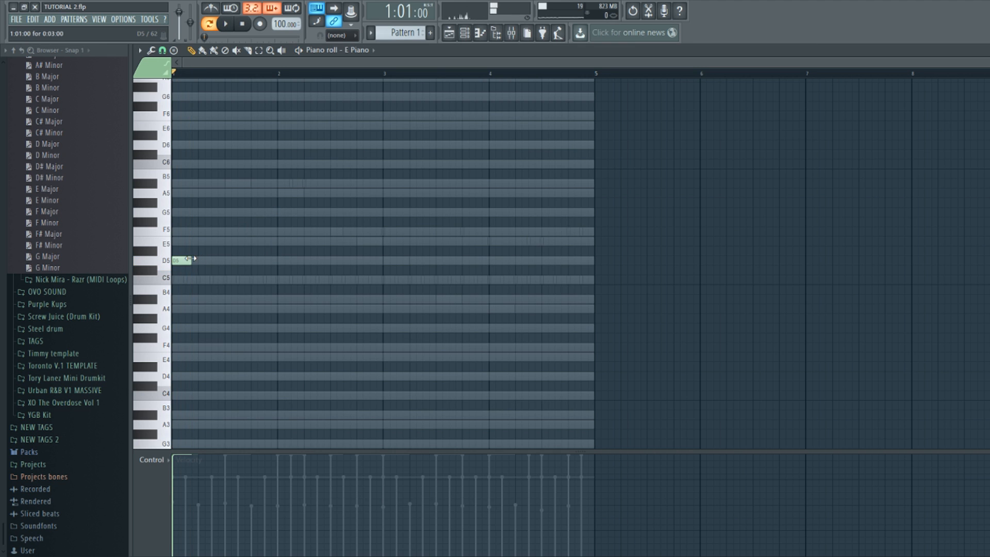
- Place short E Piano notes F5 at mid-bar 1 and E5 at the start of bar 2, following the opening D5
left_click(252, 232)
left_click(228, 231)
key("space")
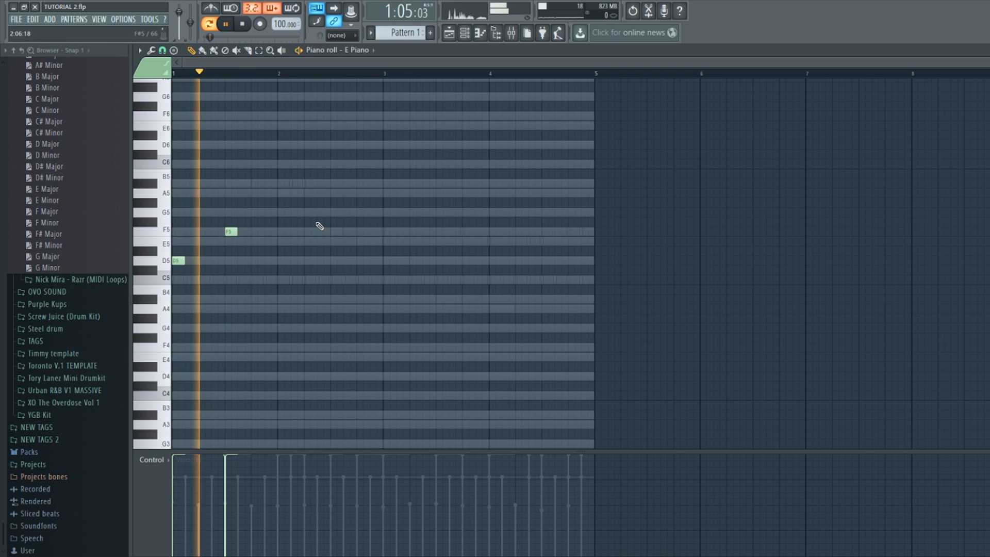
key("space")
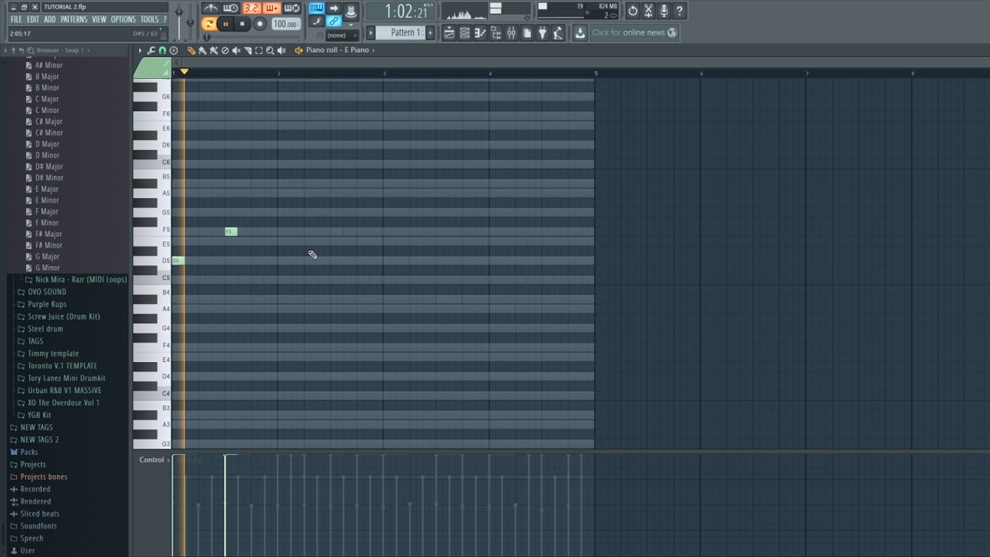
left_click(287, 242)
left_click_drag(285, 241, 281, 240)
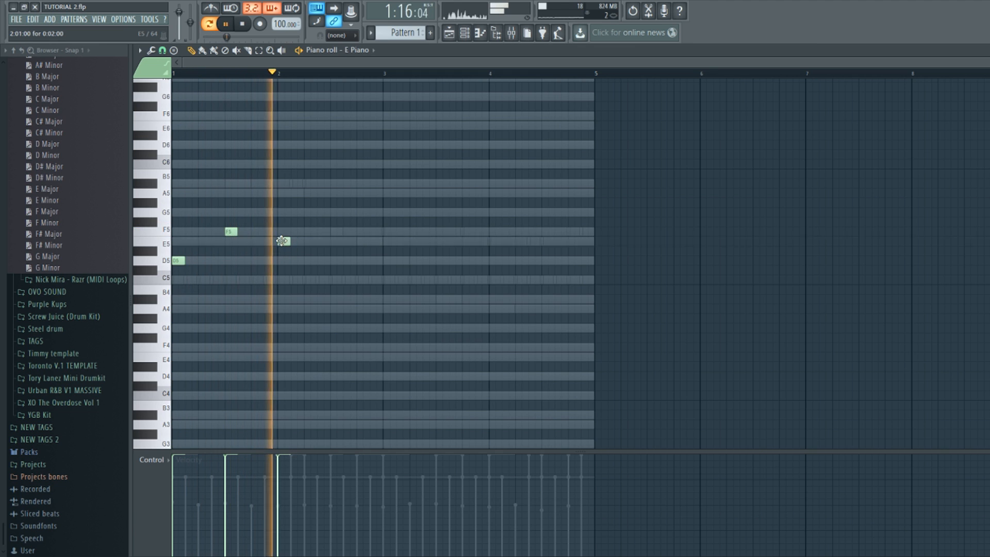
- Add eight-step E Piano notes A#5 from beat 2 of bar 2, A5 from beat 4 and C5 at the start of bar 3
left_click(308, 193)
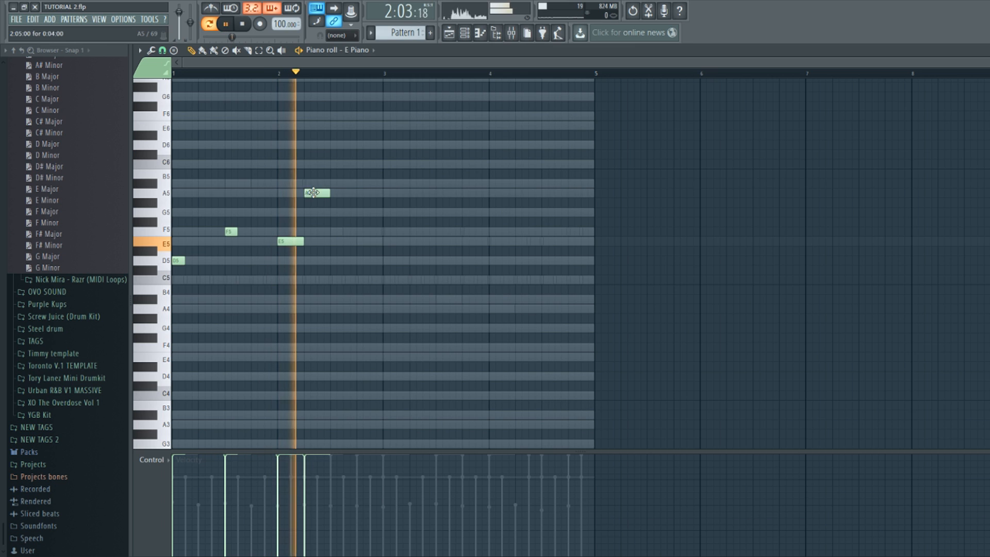
left_click_drag(320, 194, 356, 185)
key("space")
left_click(362, 192)
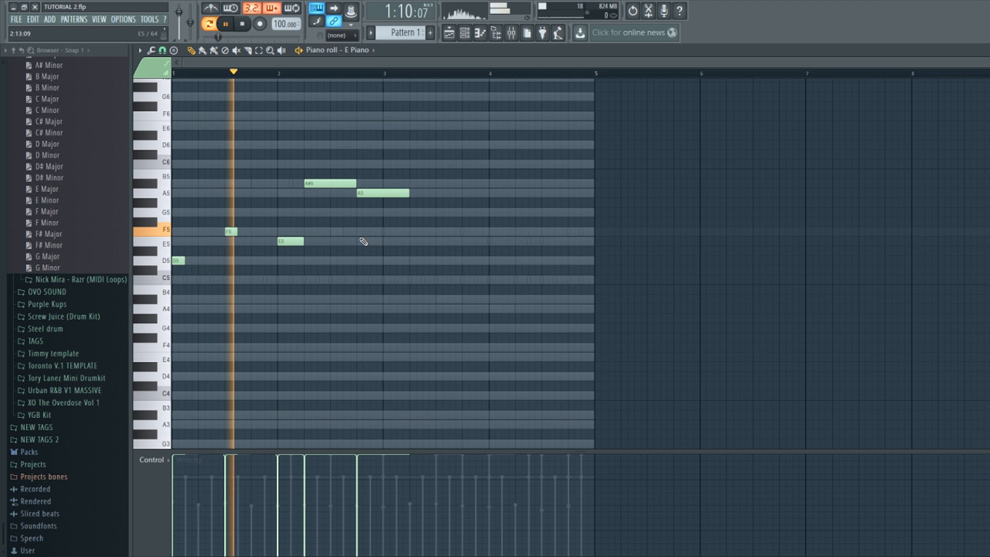
left_click(384, 281)
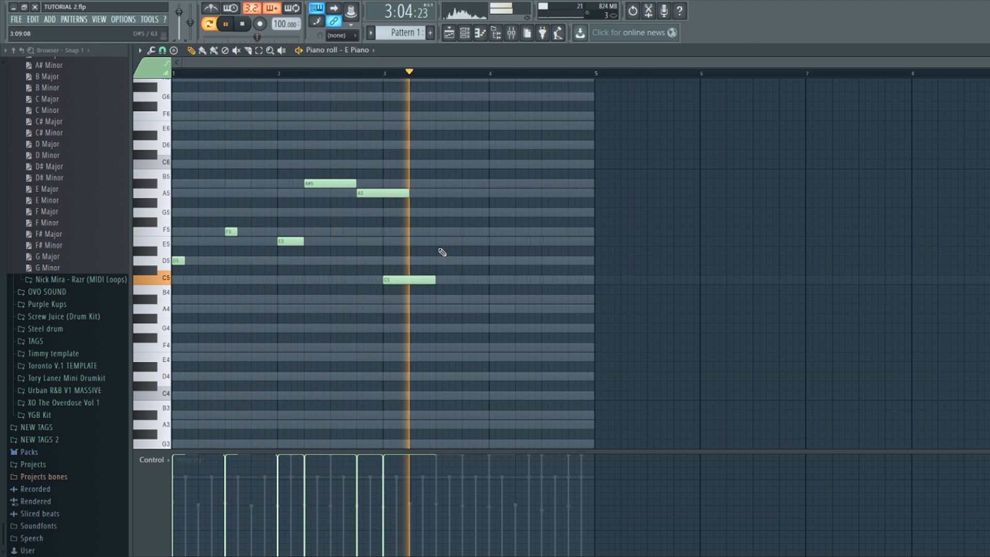
- Try E Piano notes D5 and A#5 across bar 3 and F5 at the start of bar 4, and shorten bar 2's A5 to four steps
key("space")
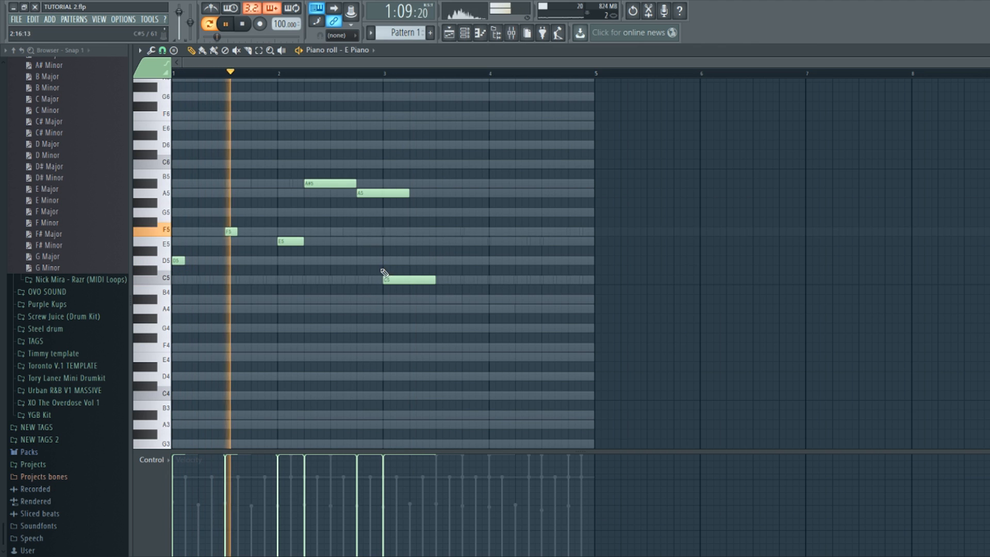
left_click_drag(386, 278, 383, 259)
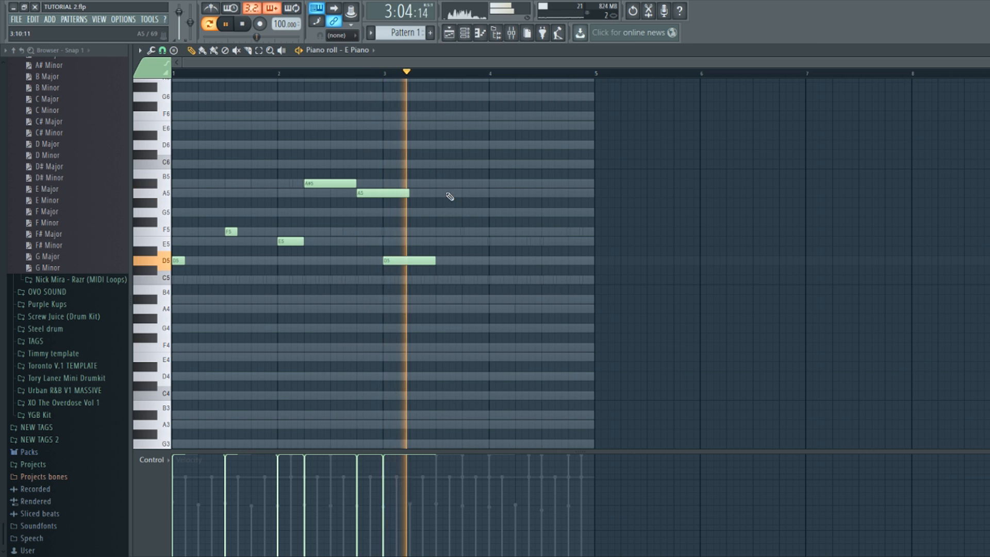
left_click(453, 184)
left_click_drag(454, 186, 372, 197)
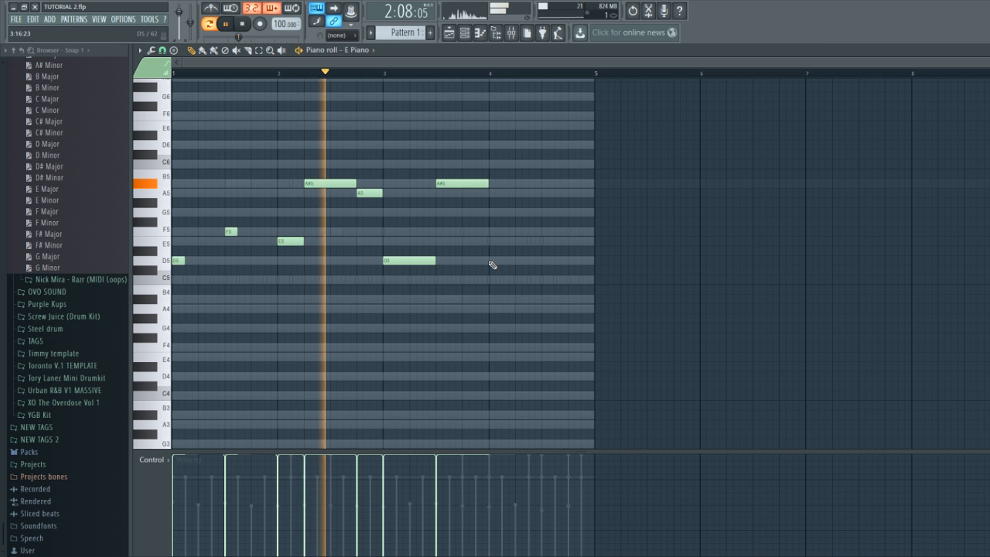
left_click(497, 231)
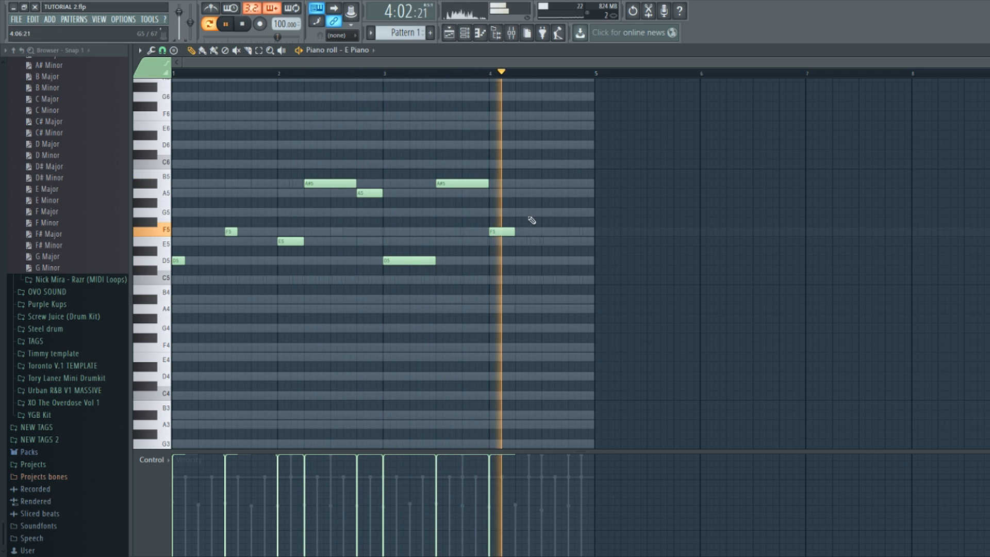
- Delete the E Piano notes in bars 3 and 4, and copy the two-bar phrase to start at bar 3
right_click(499, 232)
right_click(481, 183)
right_click(417, 260)
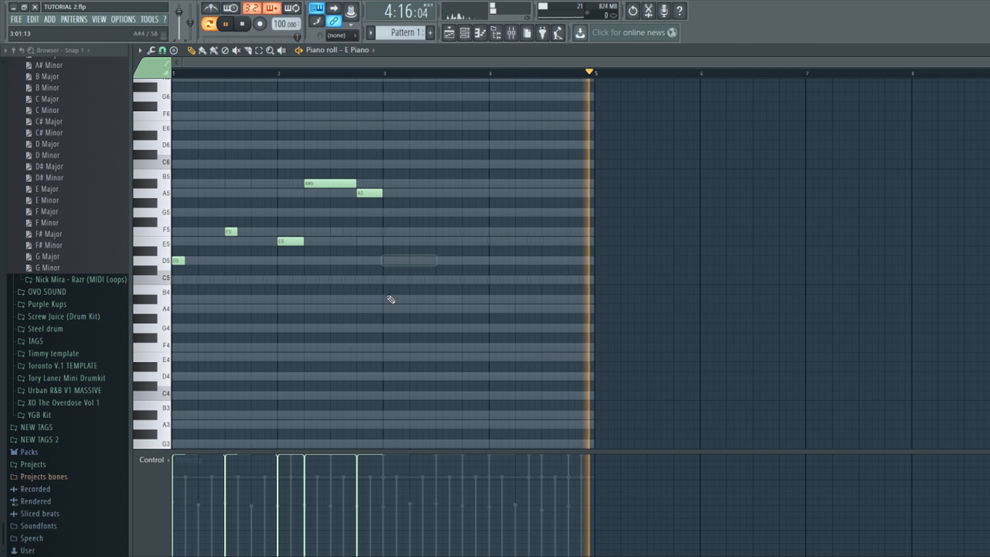
left_click_drag(398, 111, 108, 310)
left_click_drag(177, 261, 387, 251)
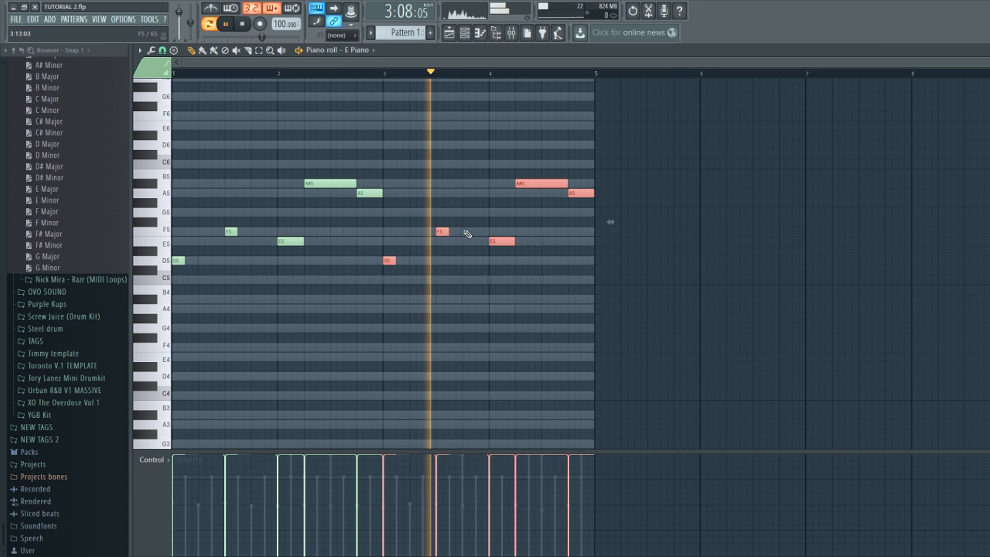
- Deselect the copied phrase and raise its F5 at mid-bar 3 to A5
right_click(442, 216)
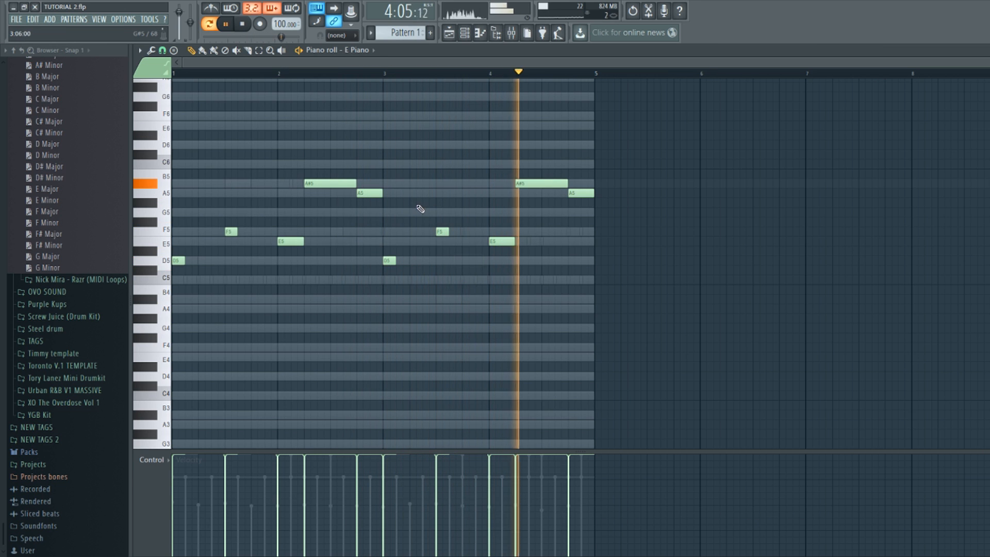
left_click(437, 231)
left_click_drag(437, 231, 437, 195)
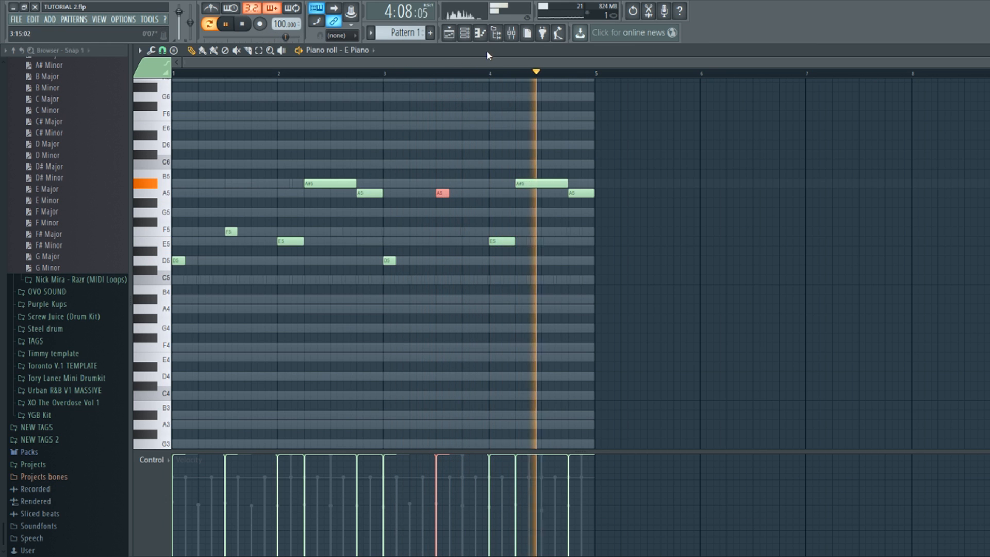
- Try ending bar 4 of the E Piano with a two-step F5 followed by a two-step E5 after the A#5
left_click_drag(550, 184, 571, 184)
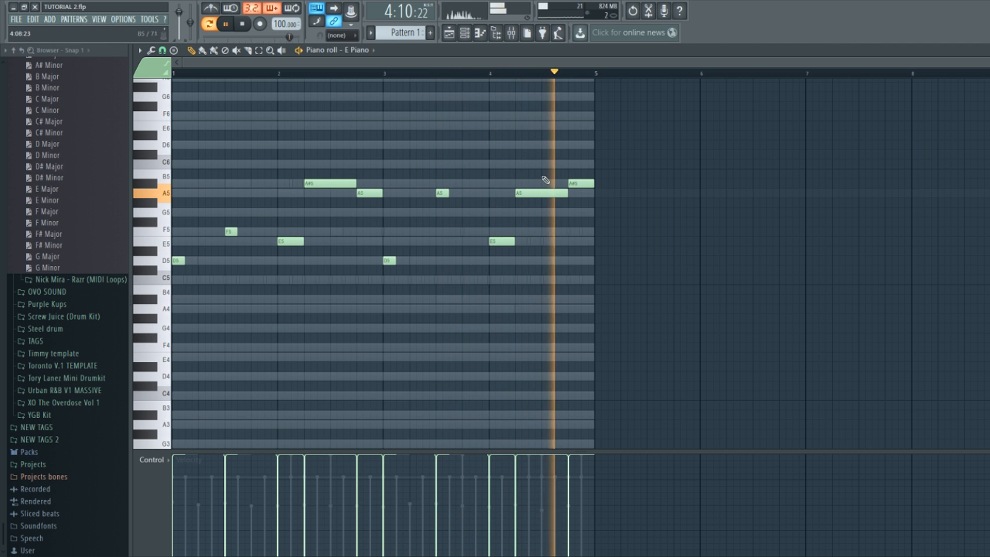
left_click_drag(547, 194, 547, 185)
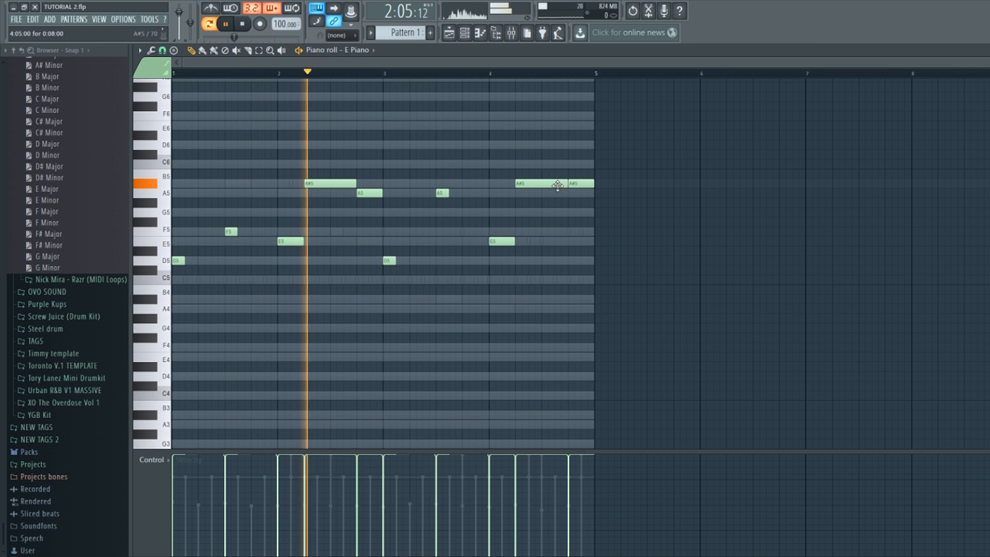
left_click_drag(572, 184, 575, 230)
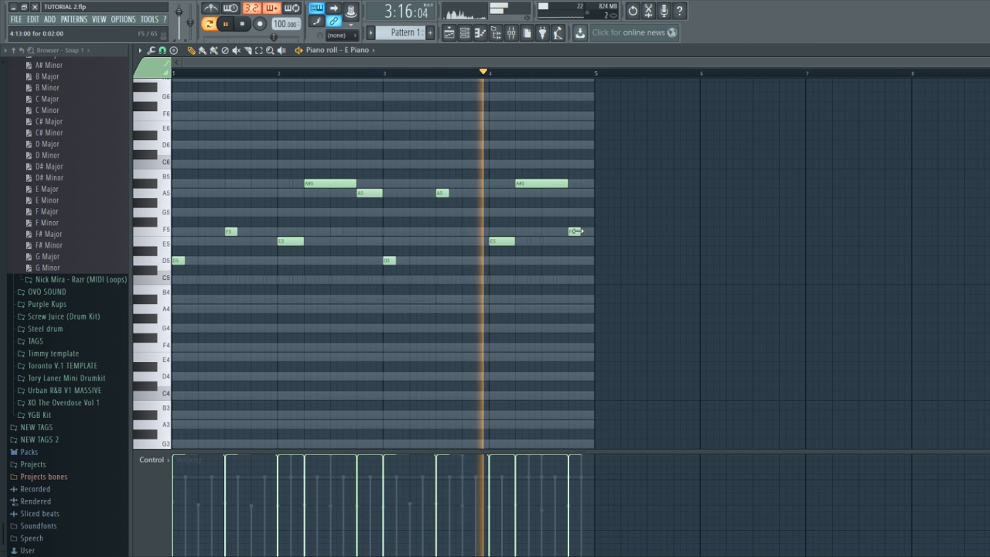
left_click(587, 241)
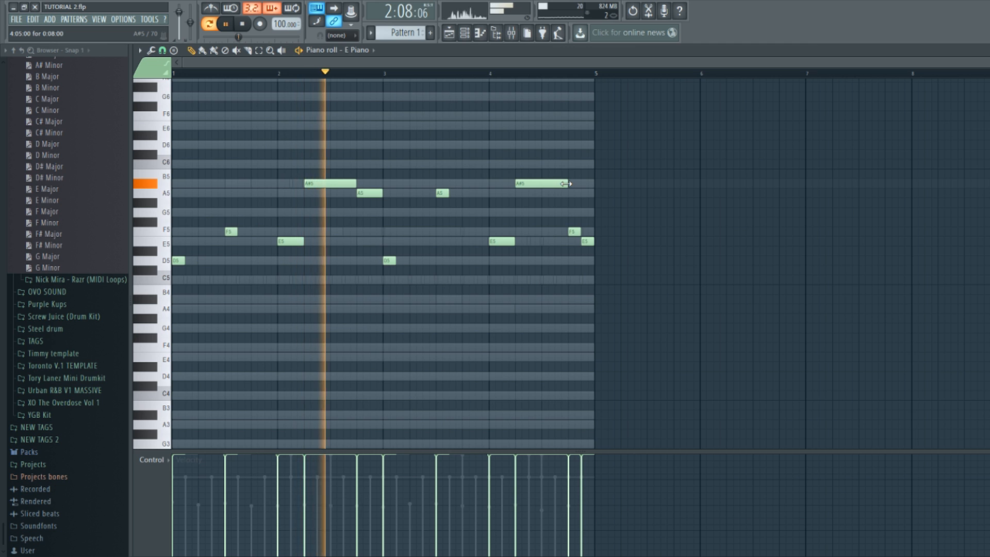
- Replace the short F5 and E5 at the end of bar 4 with a four-step A5
right_click(575, 231)
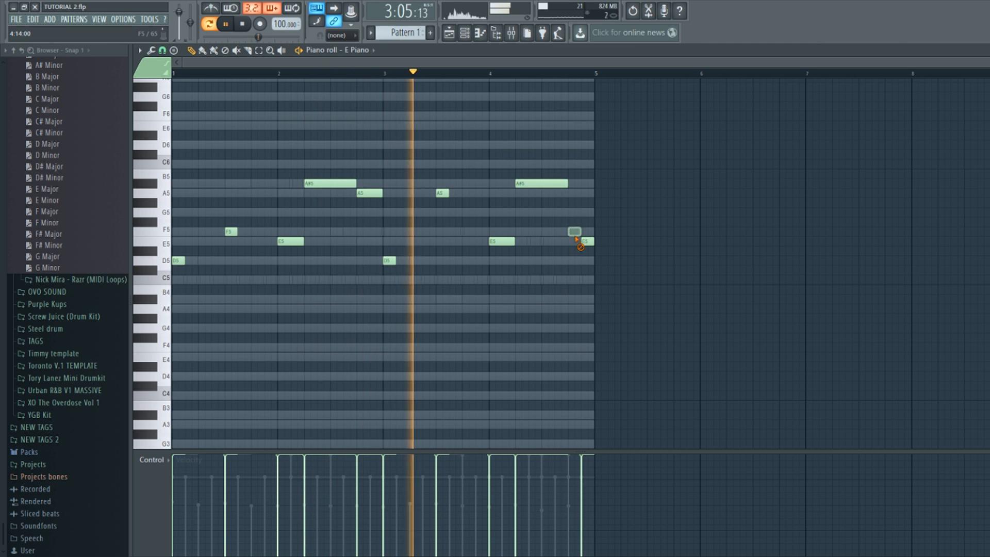
right_click(586, 241)
left_click(572, 194)
left_click_drag(578, 194, 593, 194)
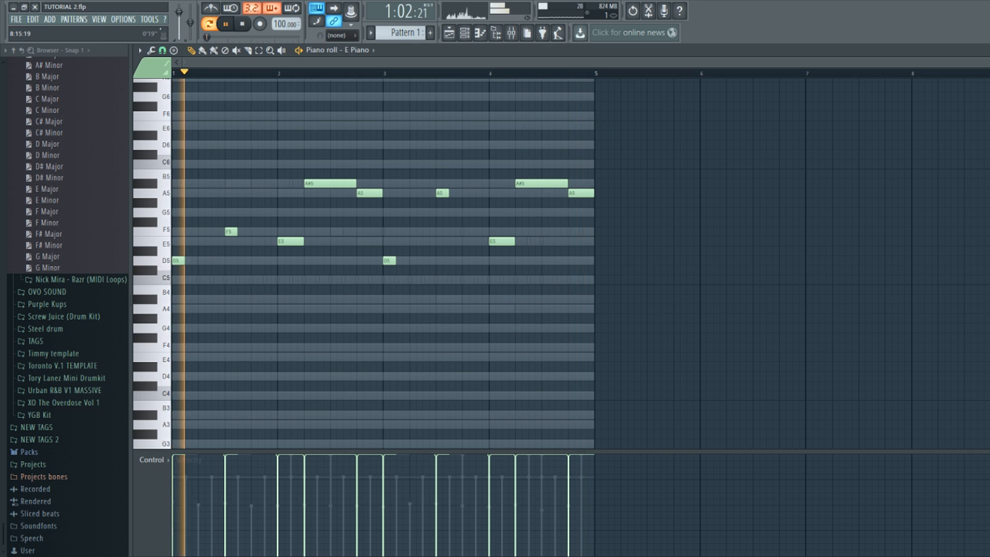
- Return to the channel rack, move it clear, and play Pattern 1 with all channels together
left_click(985, 50)
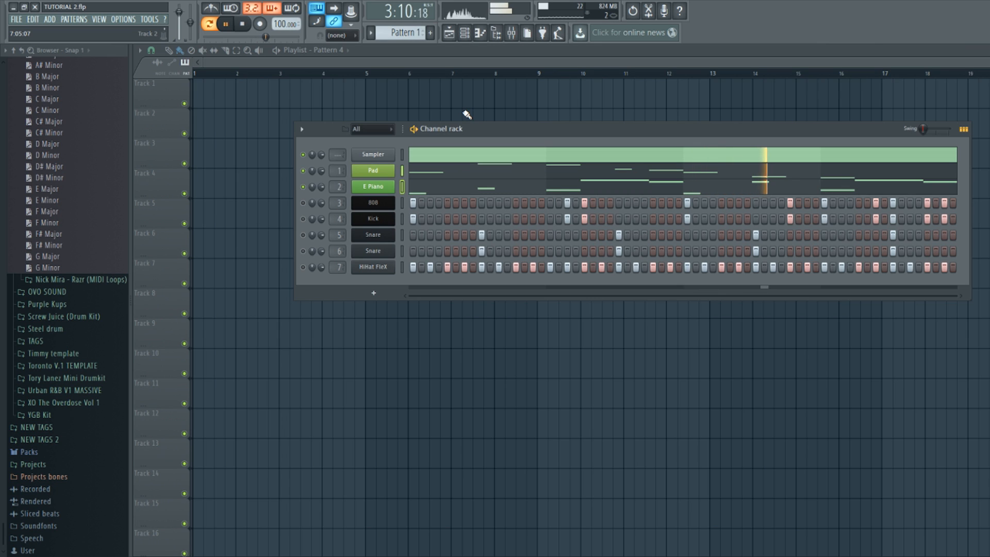
key("space")
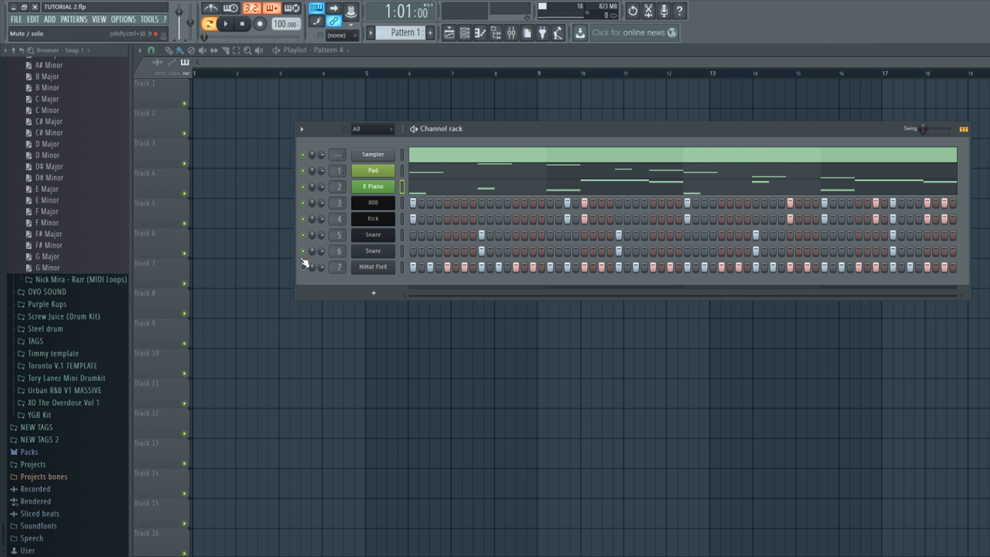
left_click_drag(537, 153, 450, 110)
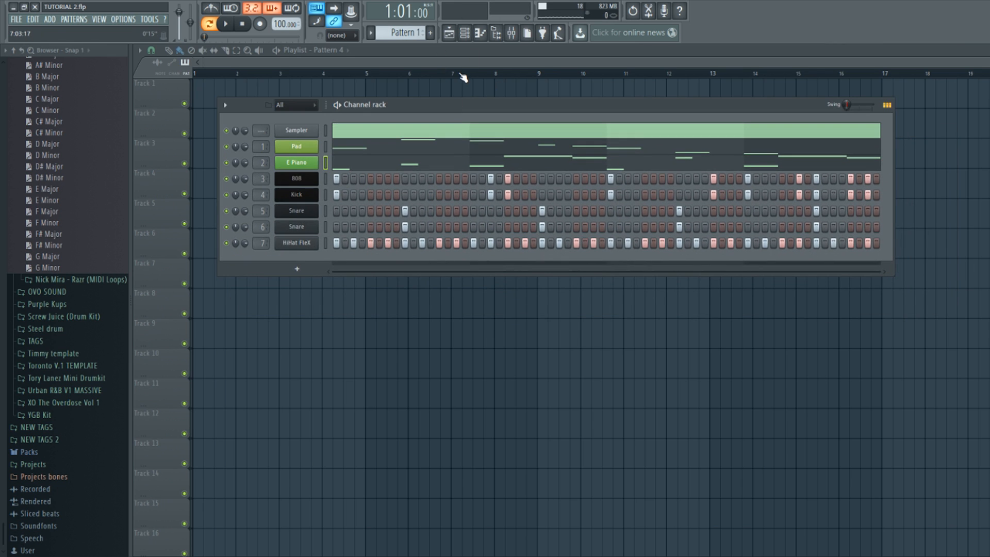
key("space")
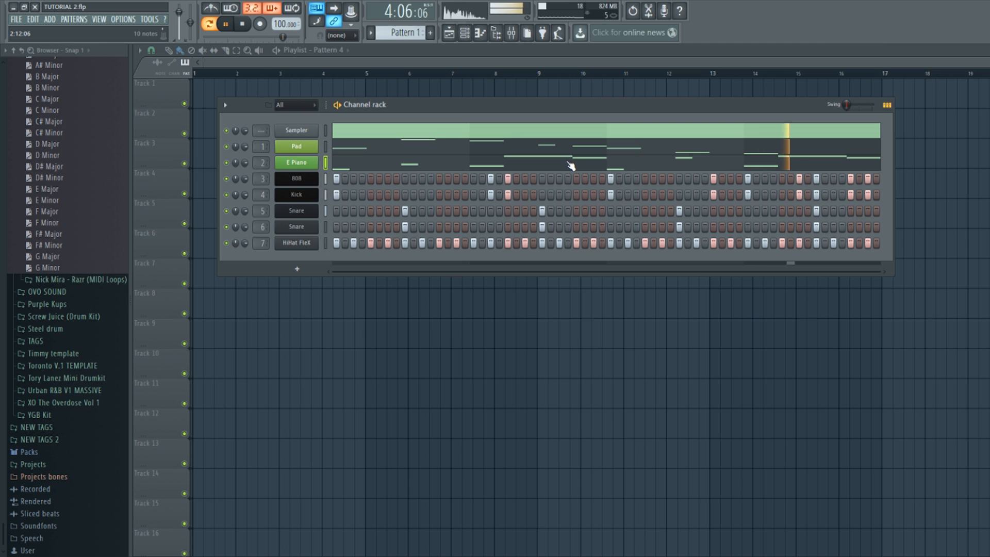
key("space")
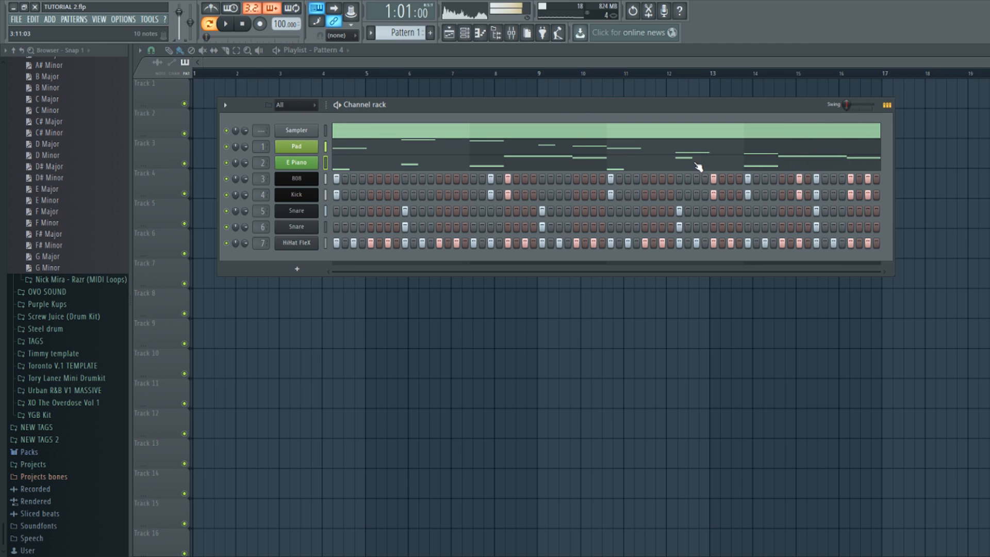
key("space")
key("space")
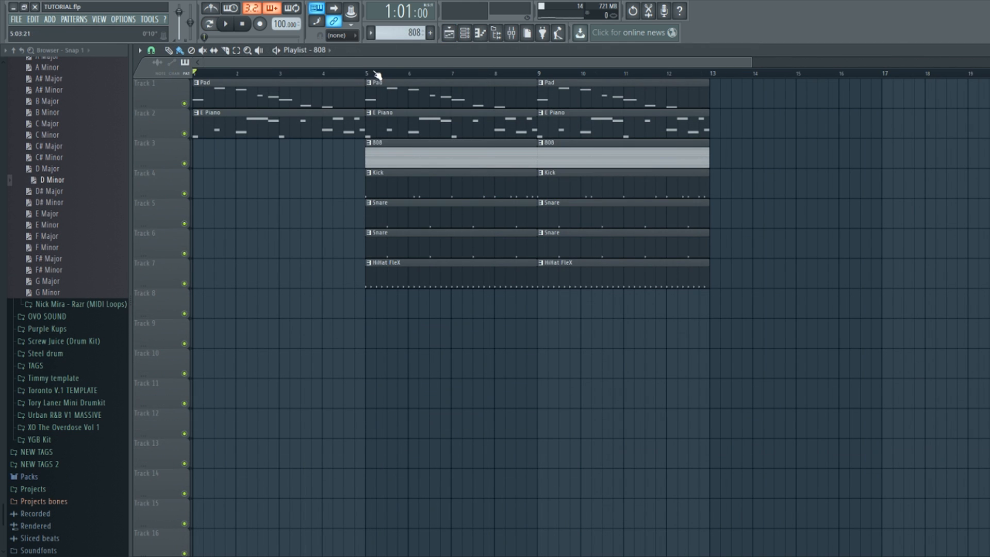
- Play the playlist arrangement from bar 5, where the drums and 808 enter
left_click(370, 76)
key("space")
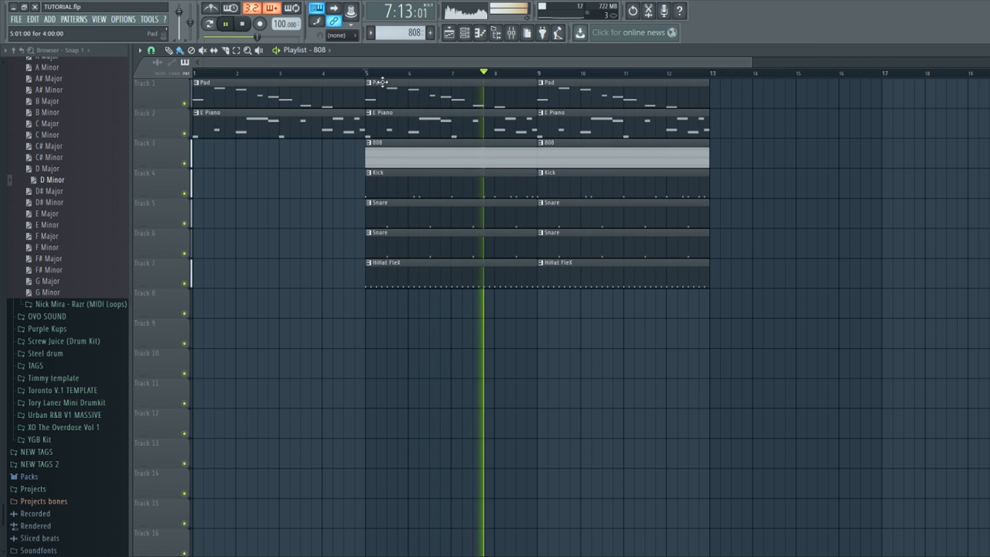
key("space")
- In the 808 piano roll, lower the two F5 notes in bar 3, at its start and on beat 4, to D5
left_click(464, 40)
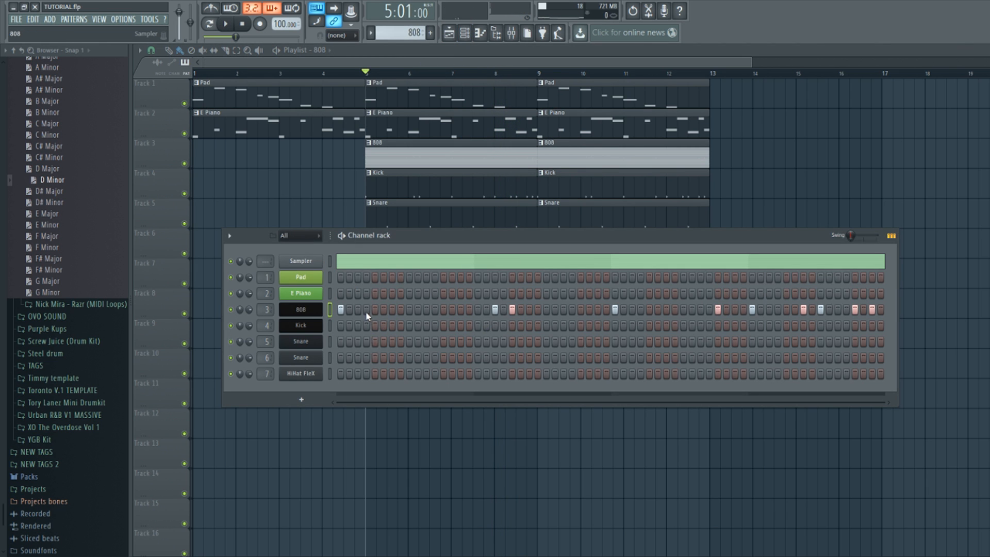
key("F7")
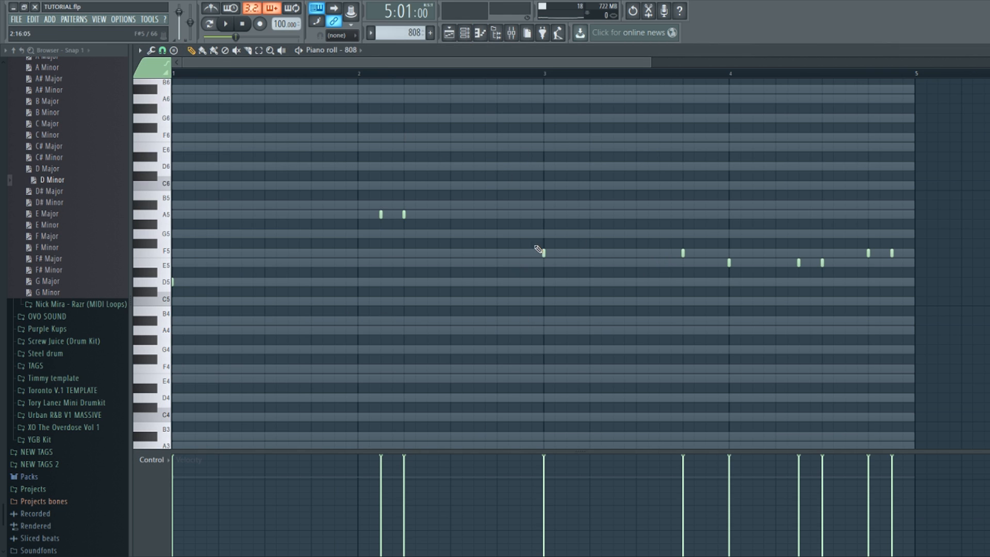
left_click_drag(473, 201, 701, 332)
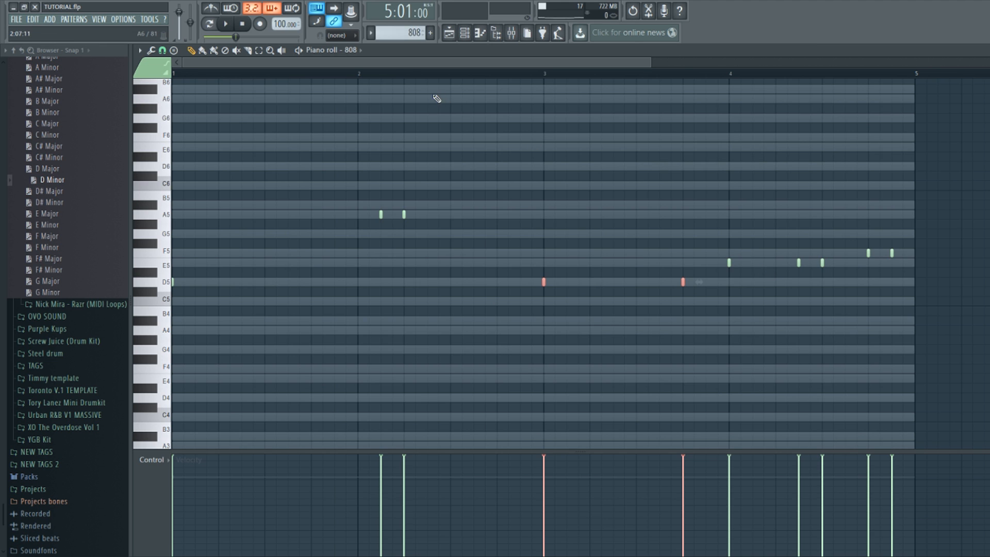
- Raise the 808 note at mid-bar 4 to F5 during playback, and return to the playlist
key("space")
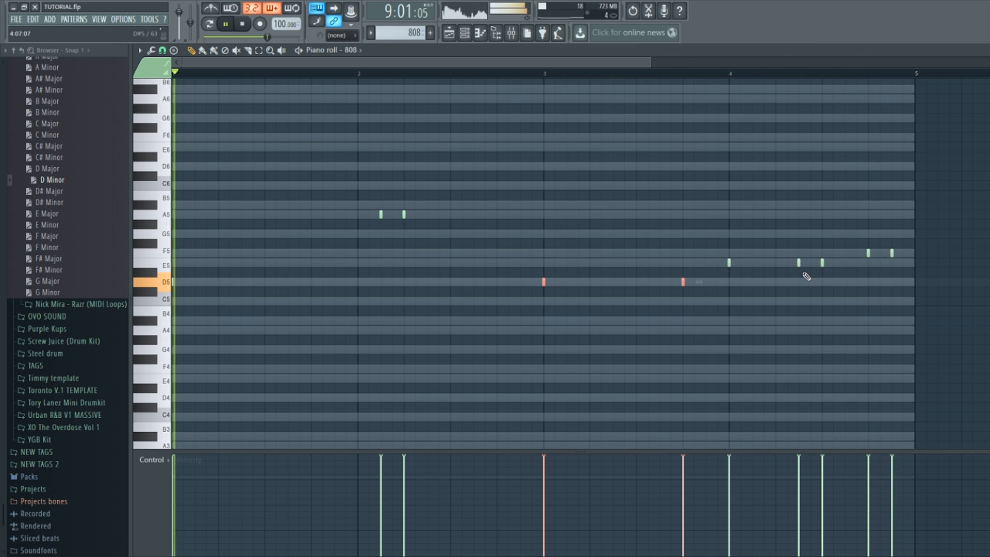
mouse_move(798, 262)
left_mouse_down()
mouse_move(798, 253)
mouse_move(799, 263)
mouse_move(822, 253)
left_mouse_up()
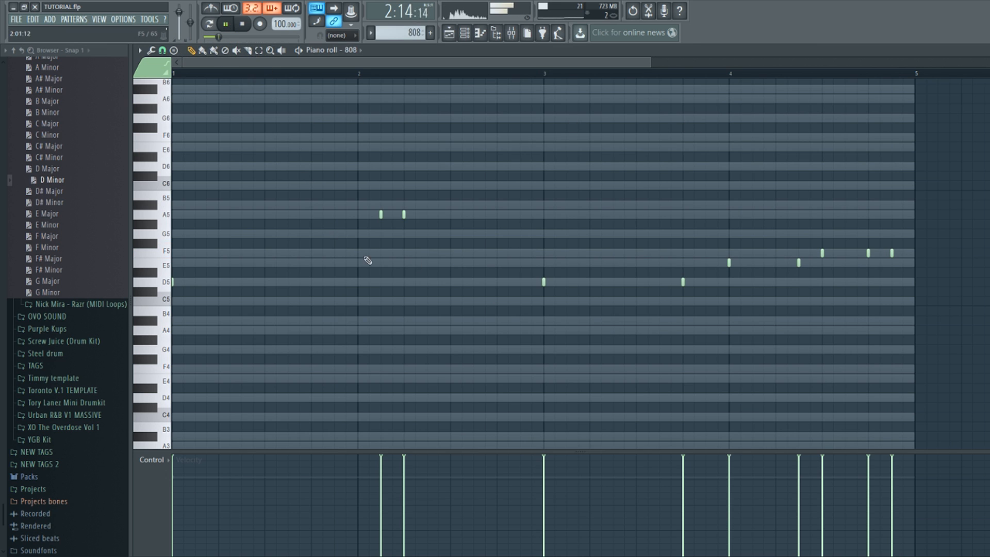
left_click(242, 25)
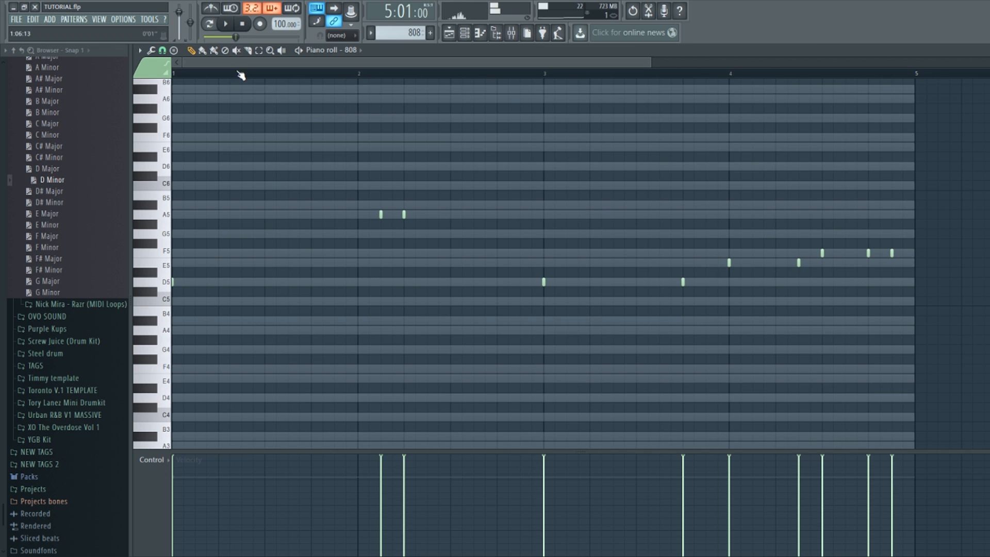
left_click(448, 34)
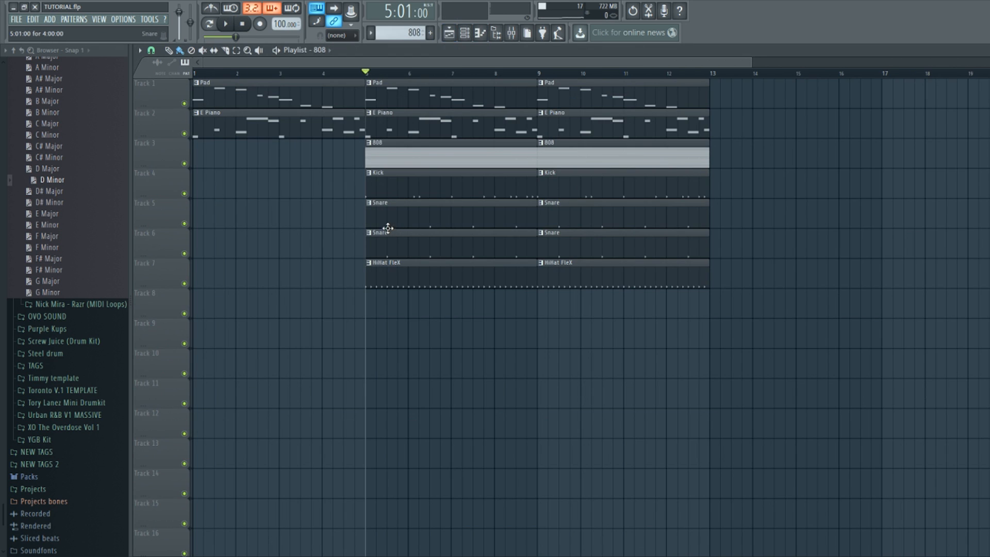